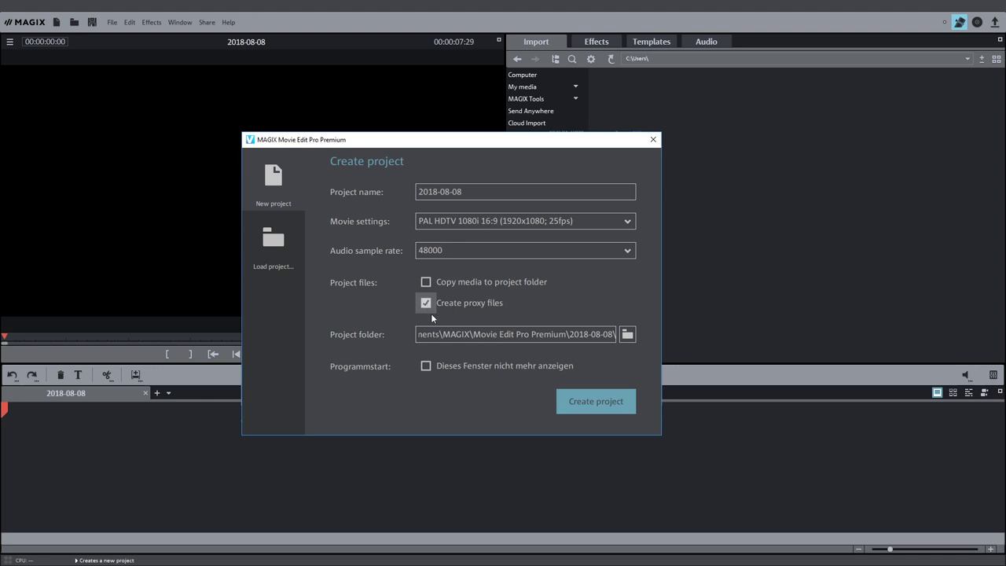
- Create the 2018-08-08 project with PAL HDTV 1080i settings and proxy files, opening its empty timeline
click(579, 398)
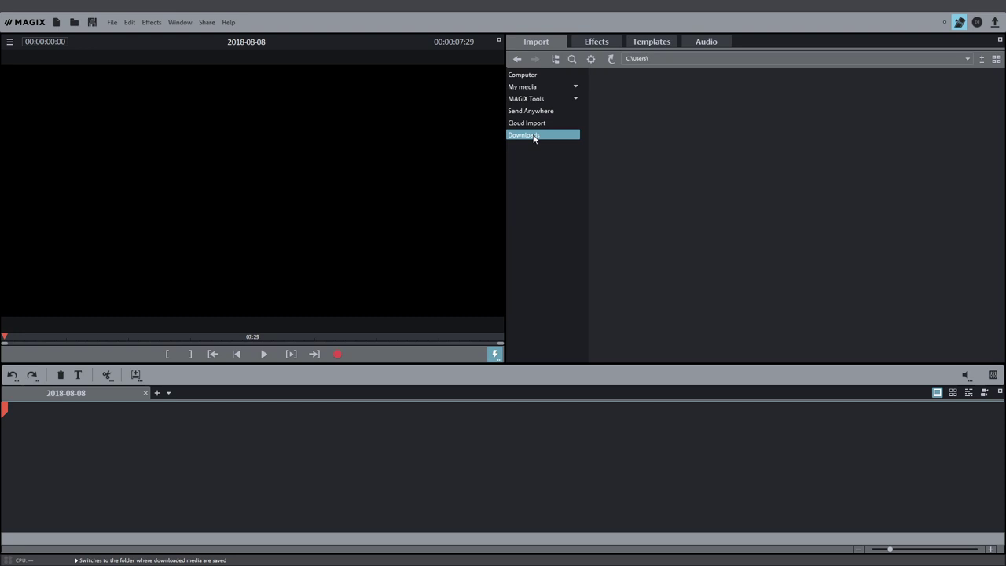
- Import clips Video_04 to Video_15 from My media > Recordings onto the storyboard
click(533, 85)
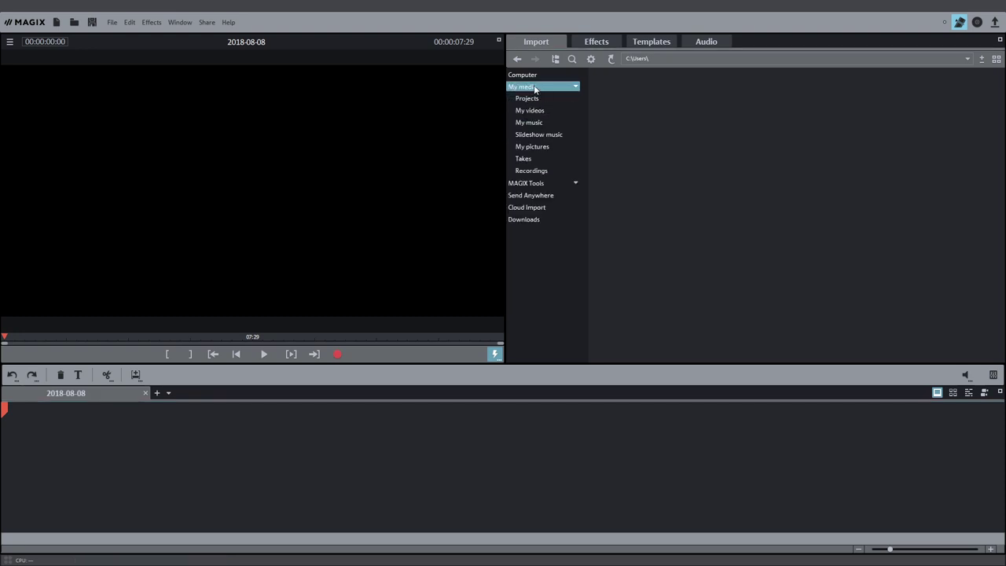
click(536, 171)
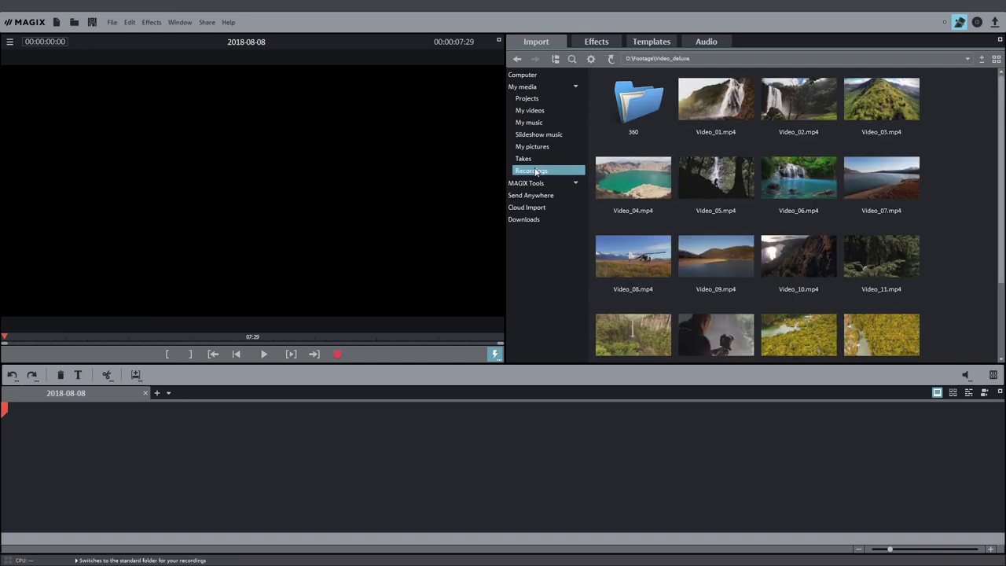
drag(957, 165, 633, 339)
drag(619, 182, 63, 480)
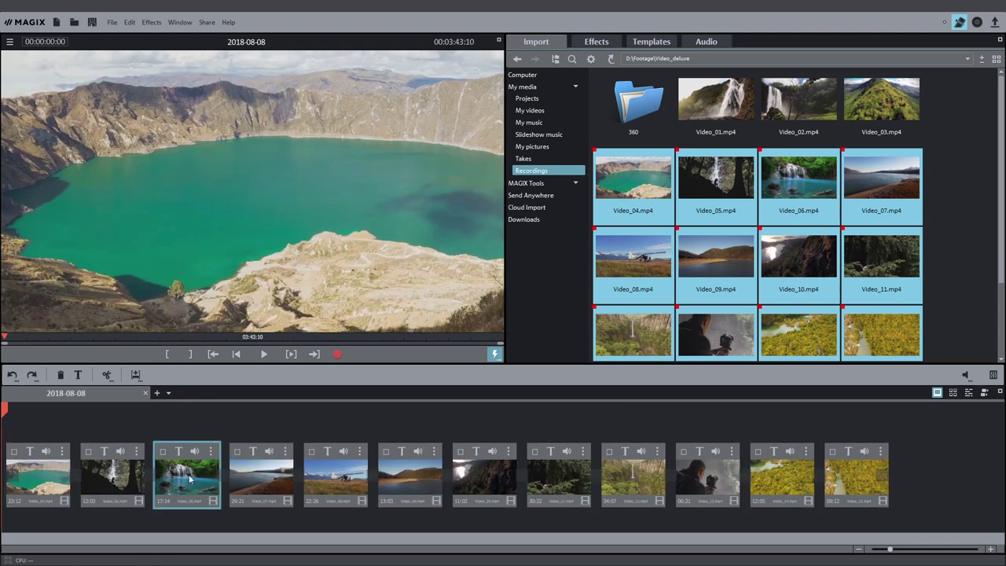
- Reorder the clips: move Video_06 later, and Video_11 and Video_13 earlier
drag(202, 474, 350, 474)
drag(536, 474, 343, 472)
drag(698, 475, 88, 475)
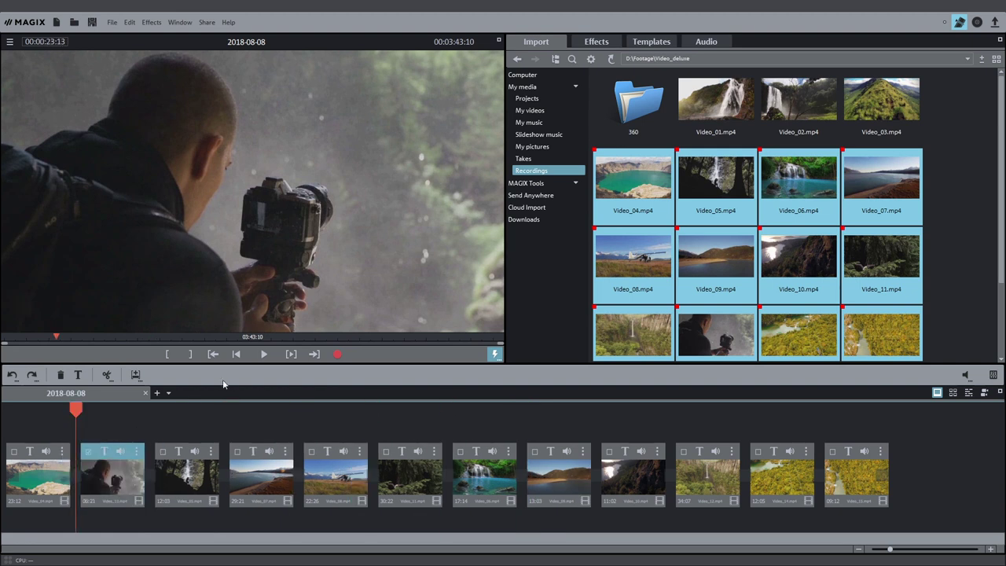
click(263, 354)
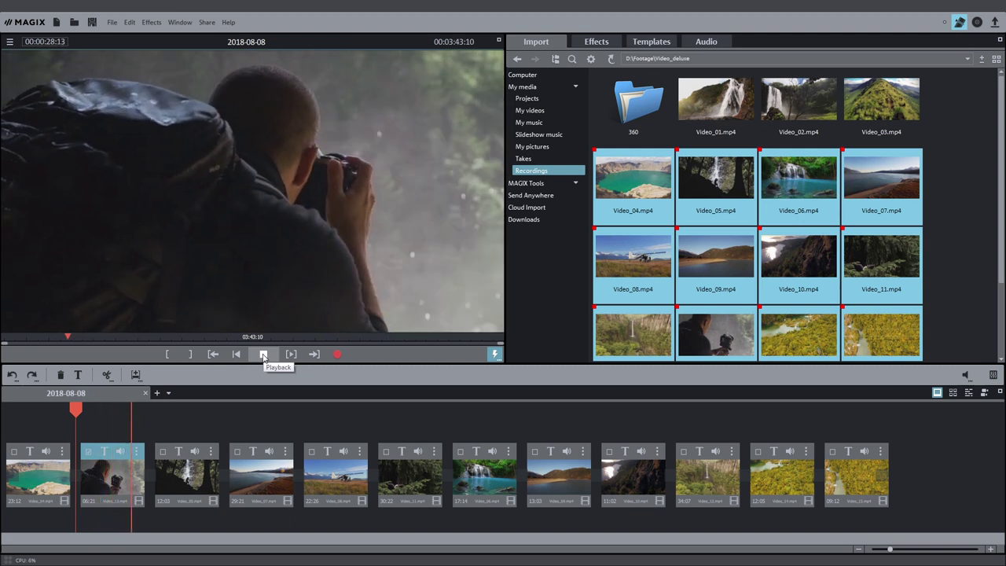
click(263, 353)
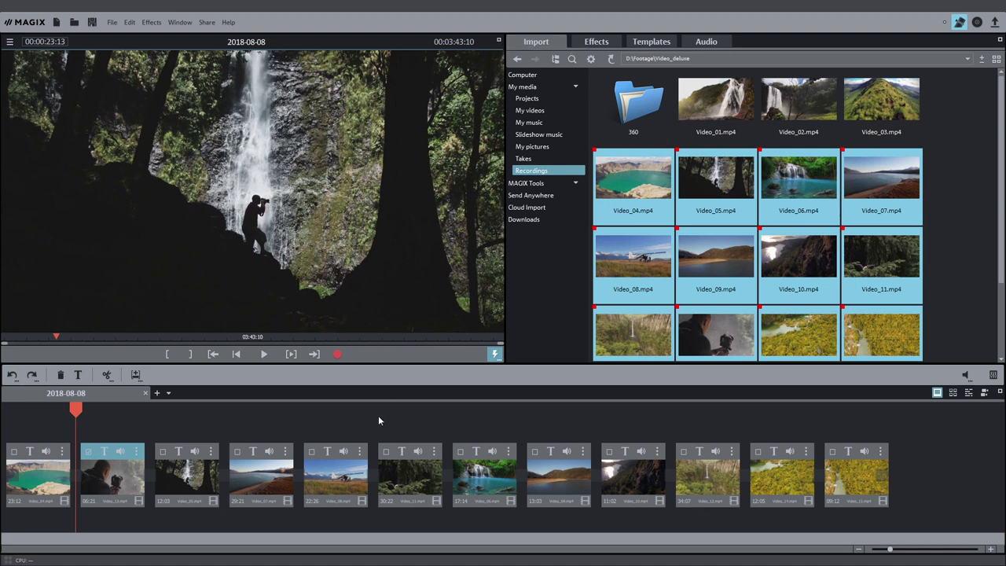
key(space)
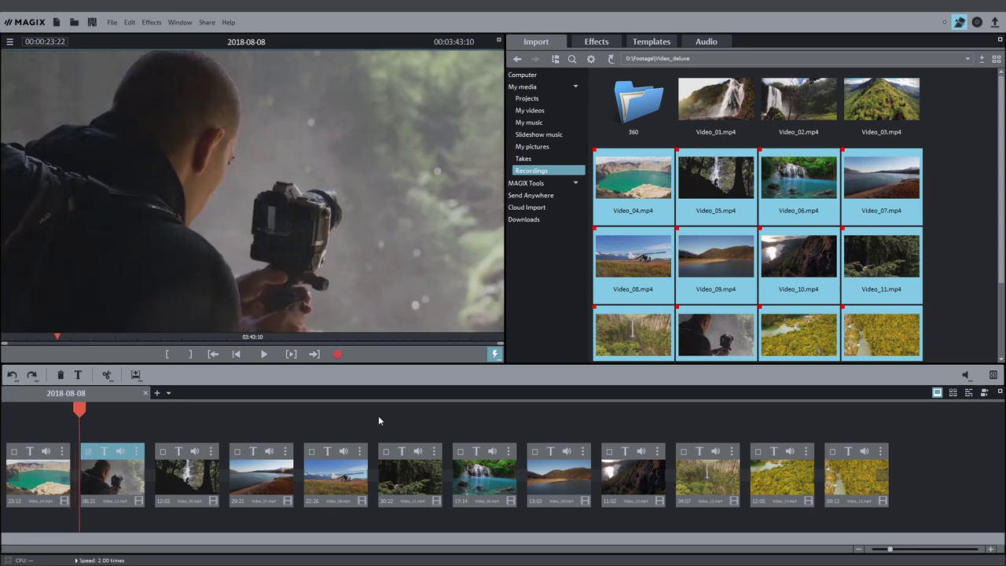
key(l)
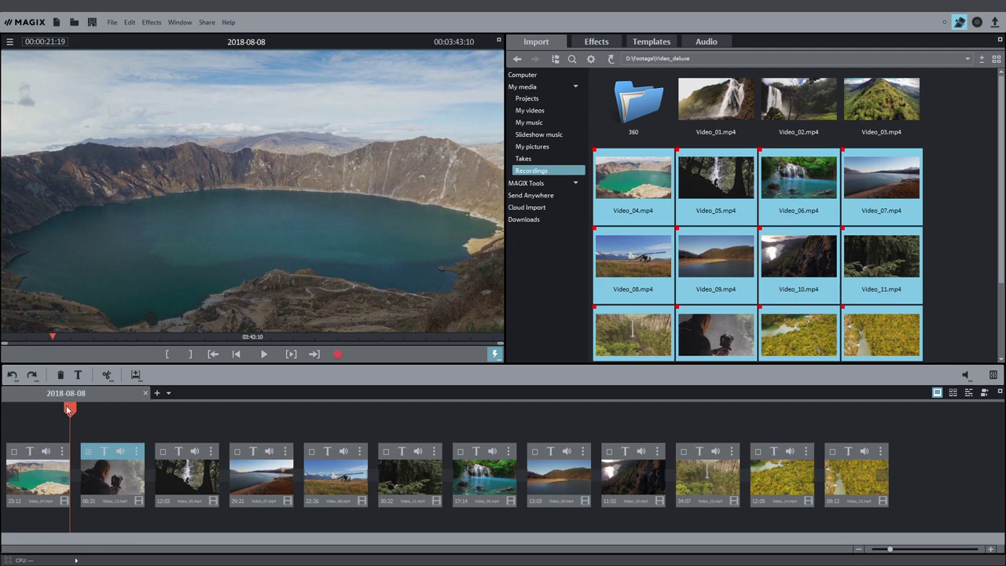
drag(70, 410, 333, 414)
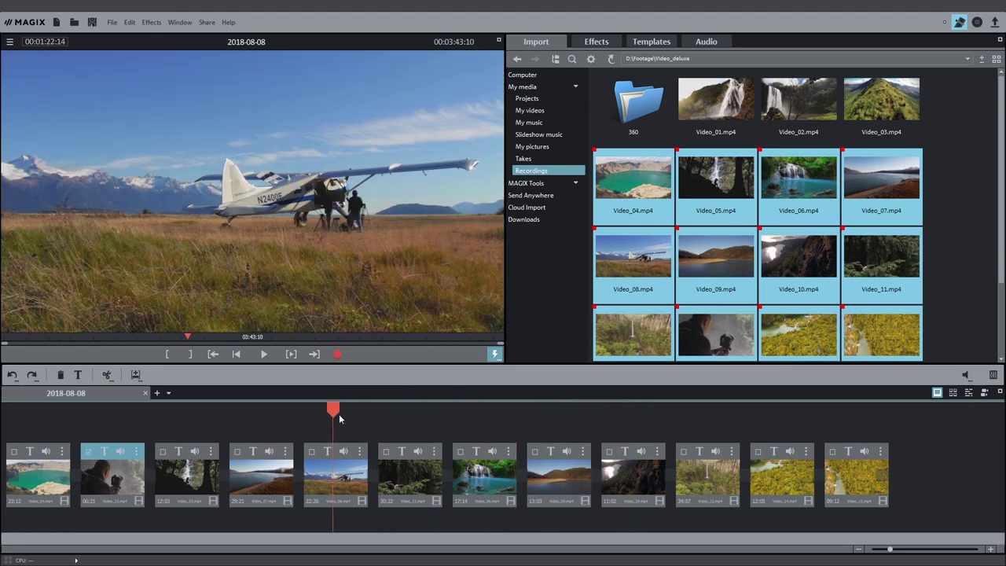
- Switch to timeline mode and place Egyptian_Sun.wav from My music on track 2
click(968, 392)
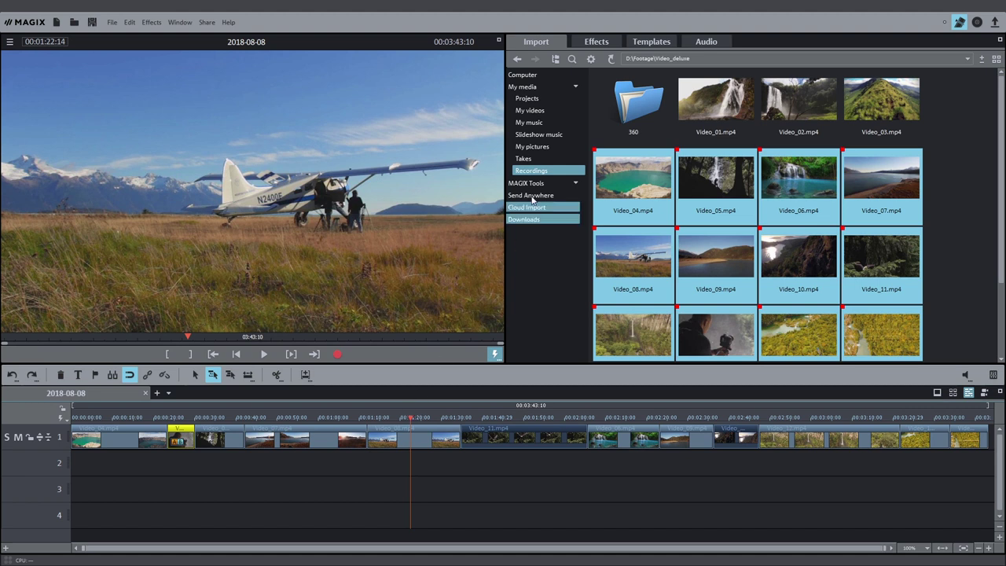
click(537, 114)
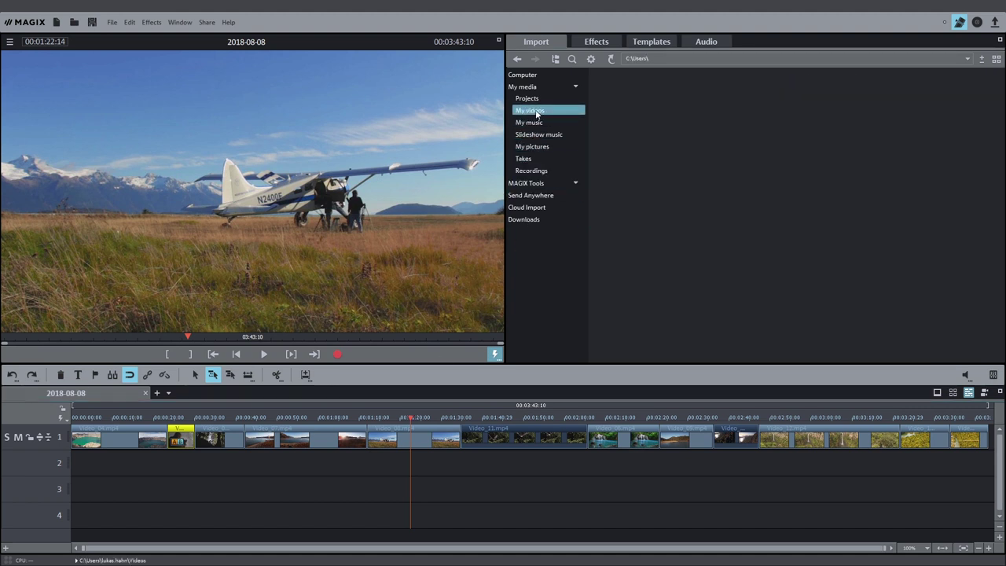
click(529, 122)
mouse_move(651, 96)
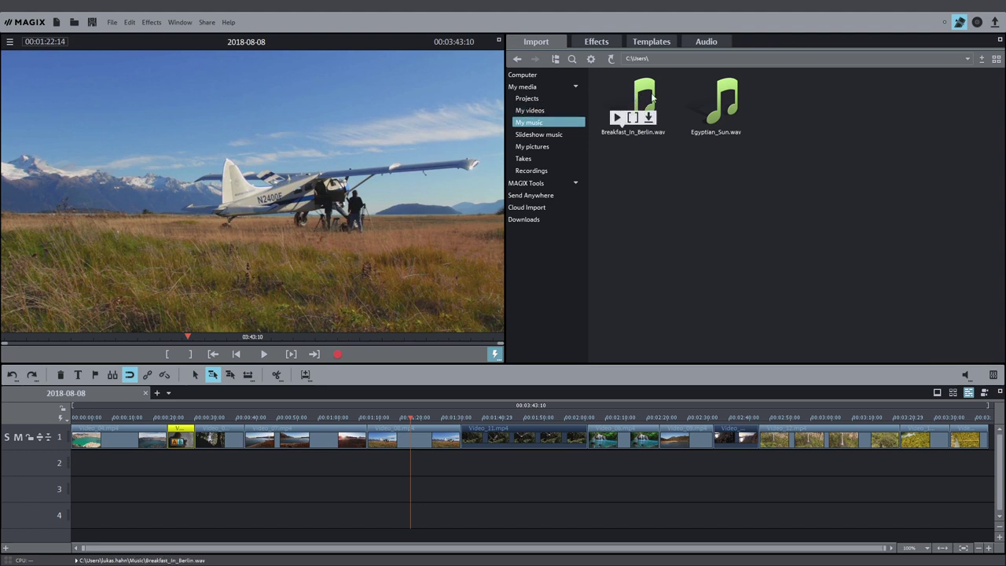
drag(715, 101, 106, 474)
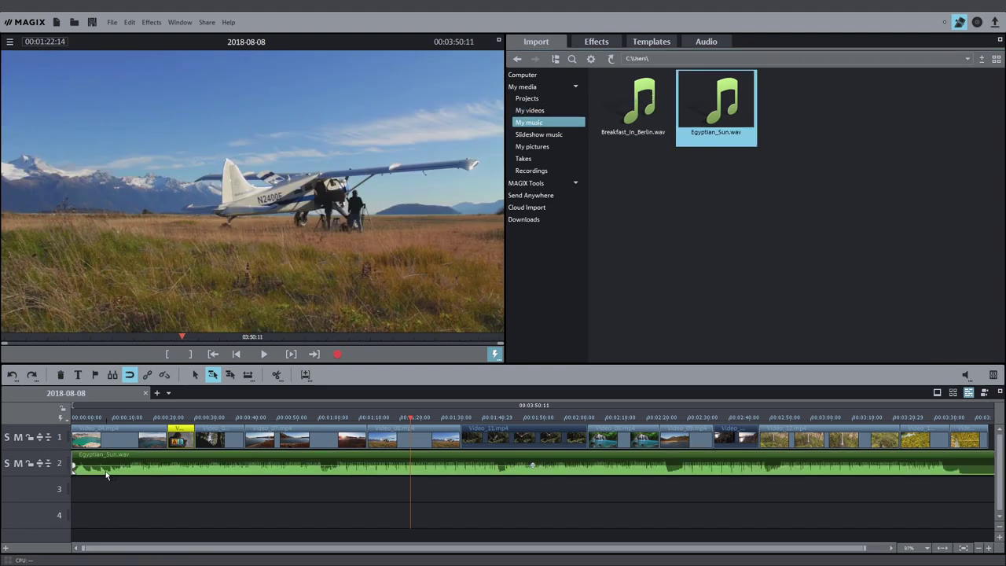
- Mark a playback range with an In point near 00:00:42 and a later Out point
click(325, 419)
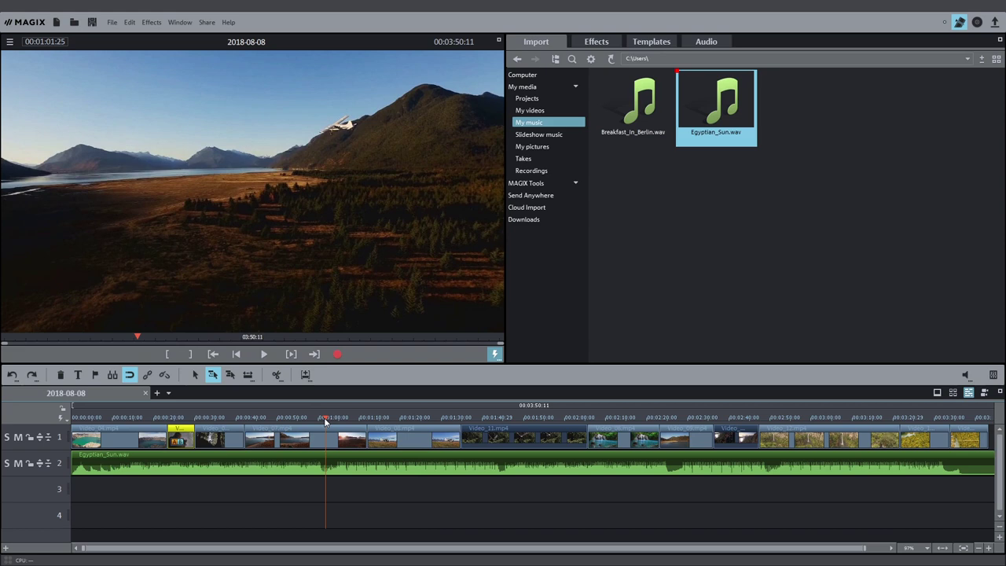
click(246, 419)
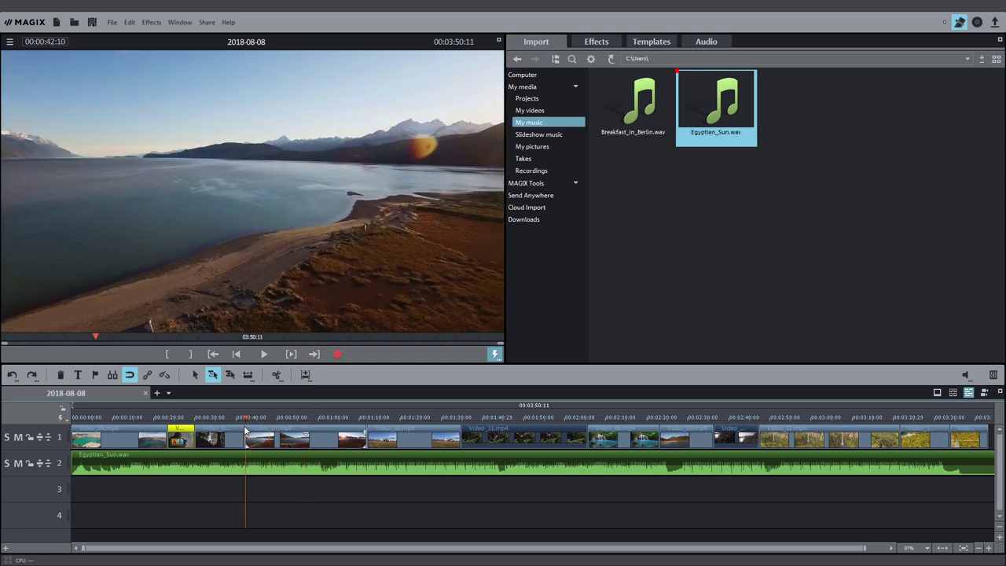
click(166, 353)
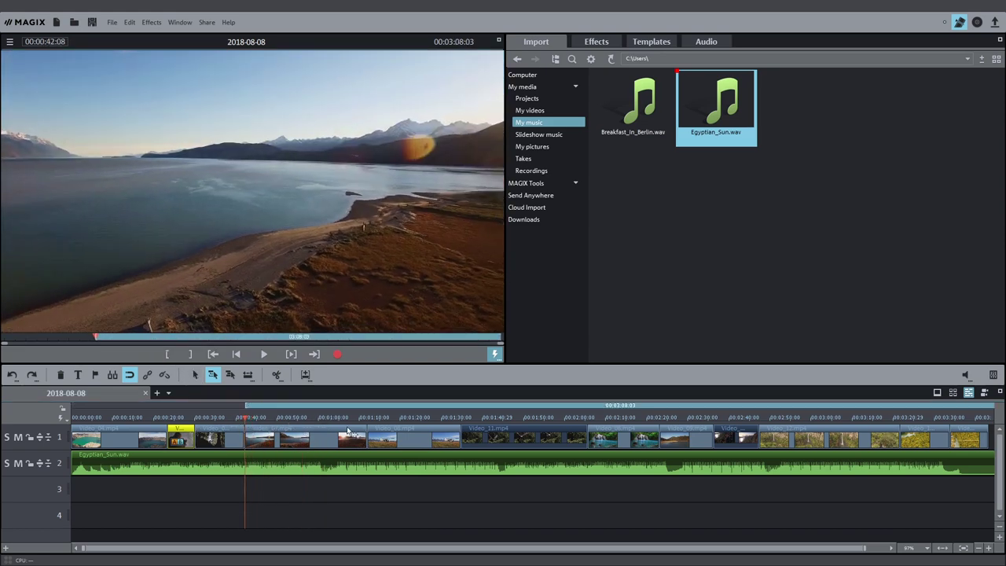
click(461, 419)
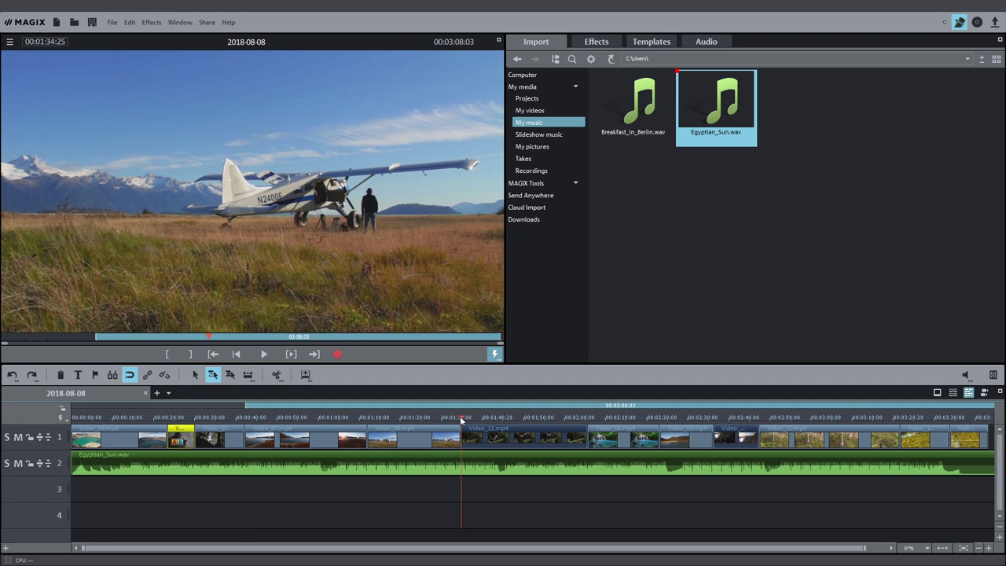
click(190, 353)
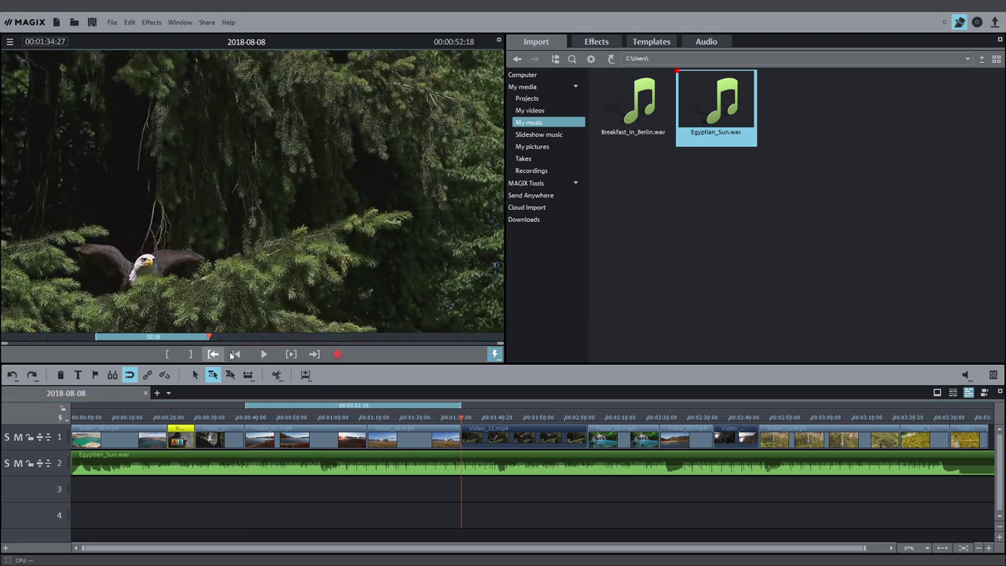
- Preview the range, shorten it to 00:00:29:20, and park the playhead at 00:00:57
click(293, 357)
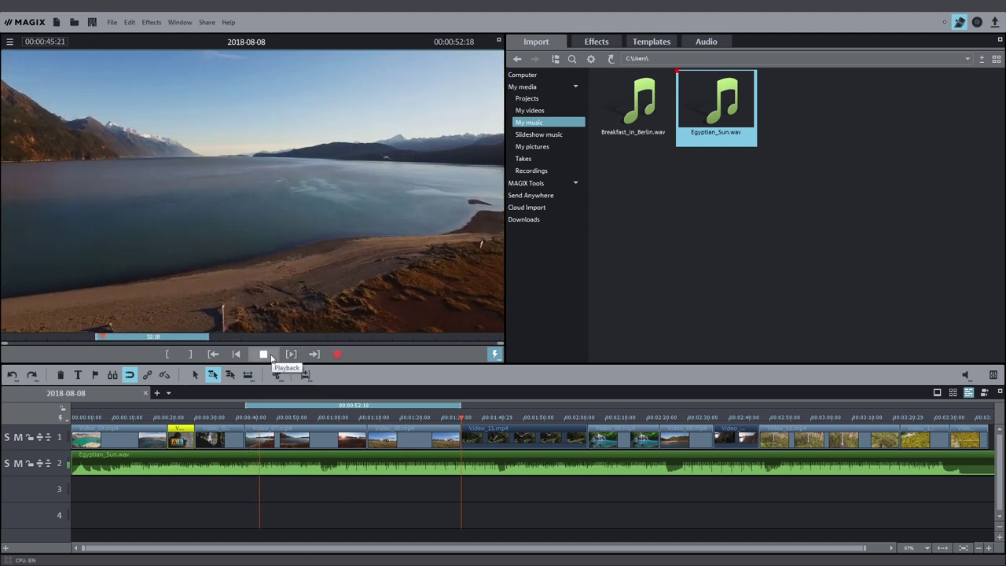
click(264, 354)
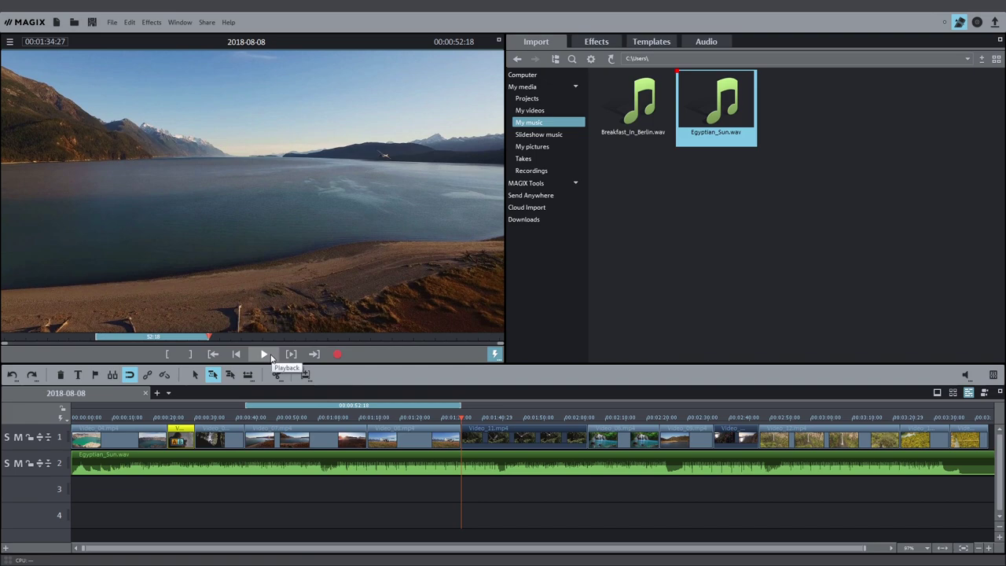
drag(461, 405, 366, 414)
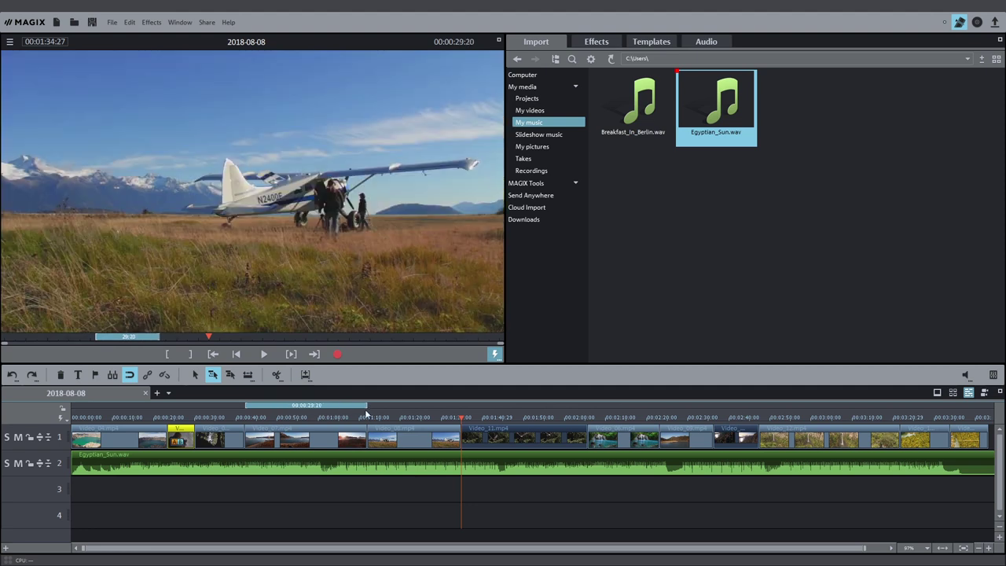
click(305, 418)
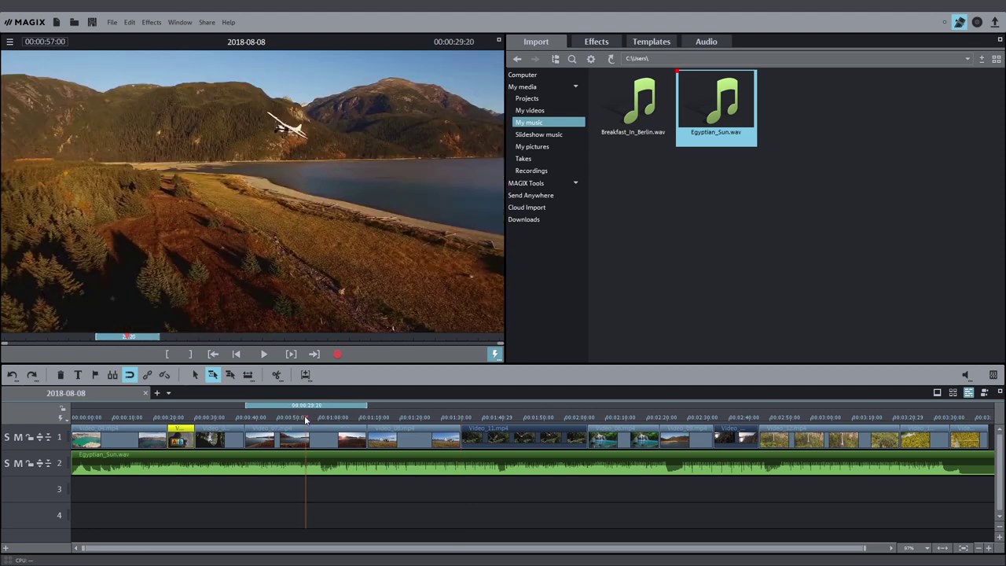
- Split Video_07 at the playhead and shorten its right part
click(312, 441)
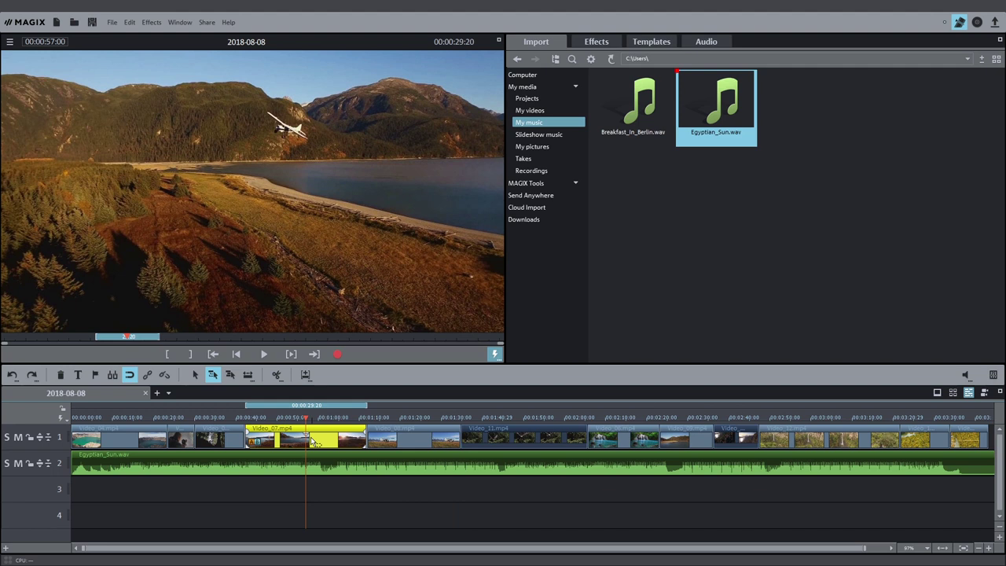
click(279, 377)
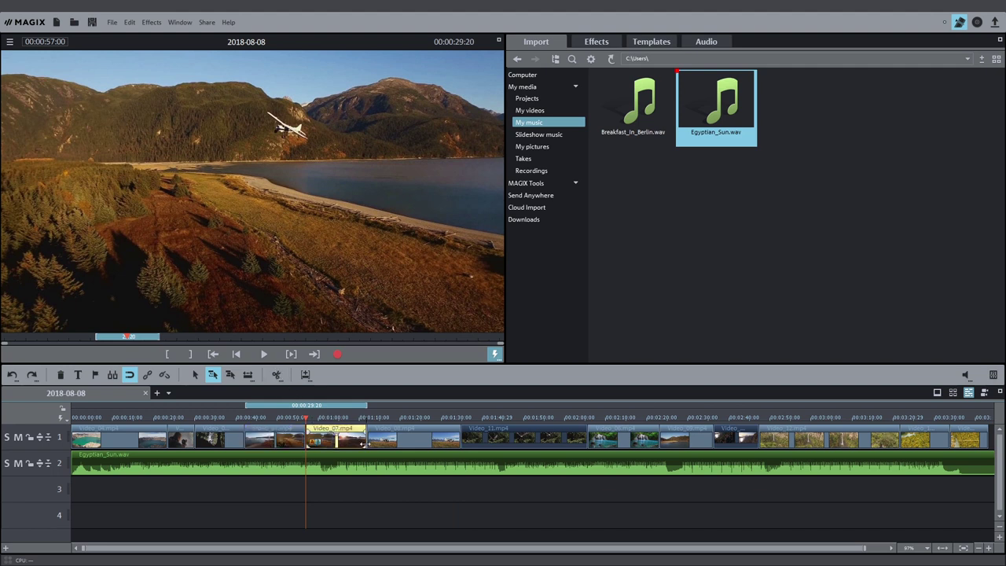
drag(366, 443, 340, 440)
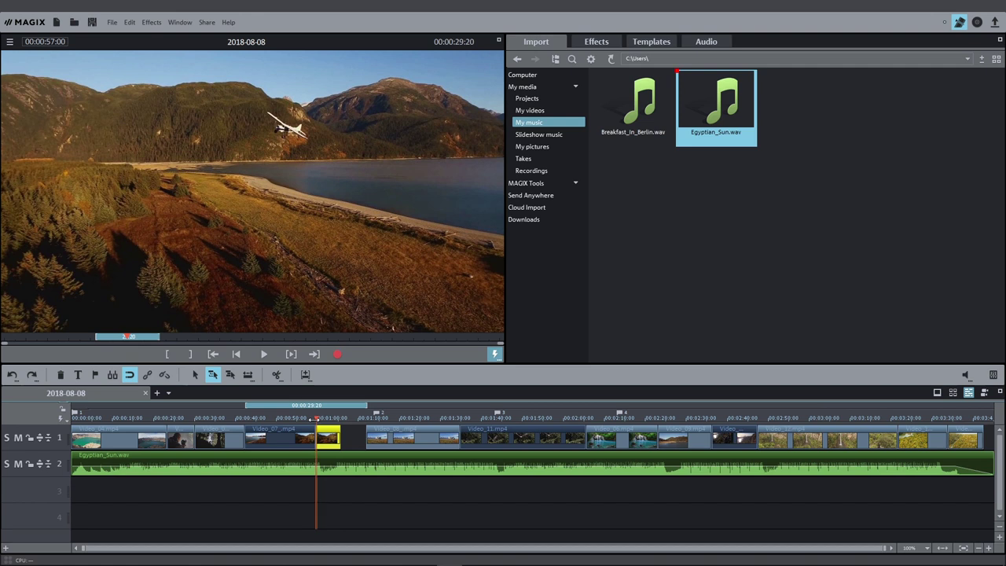
- Put Video_07's audio on a separate track and shift it slightly later
click(302, 437)
right_click(302, 437)
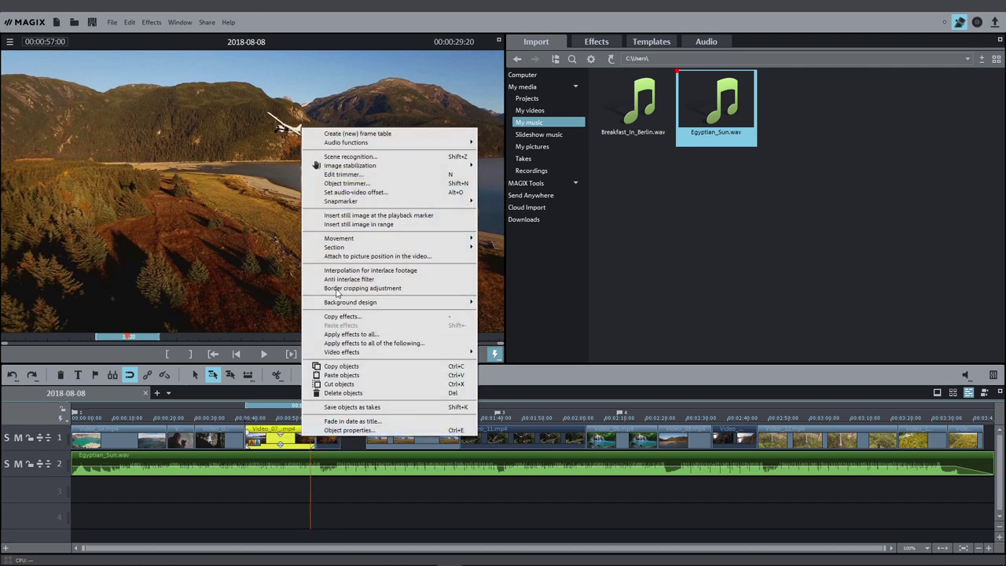
mouse_move(348, 146)
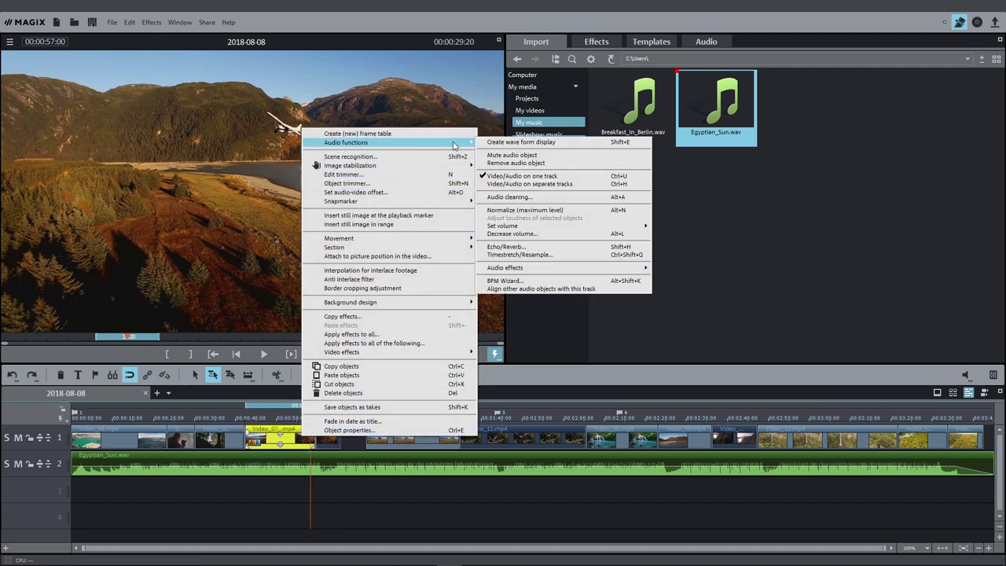
click(530, 184)
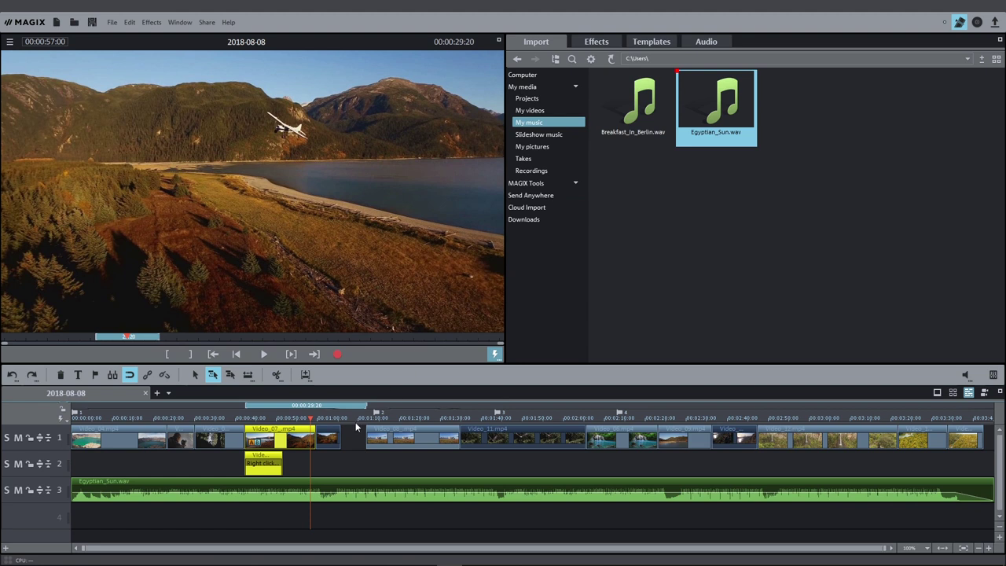
mouse_move(278, 460)
mouse_down()
mouse_move(317, 460)
mouse_move(275, 460)
mouse_move(313, 462)
mouse_move(297, 462)
mouse_up()
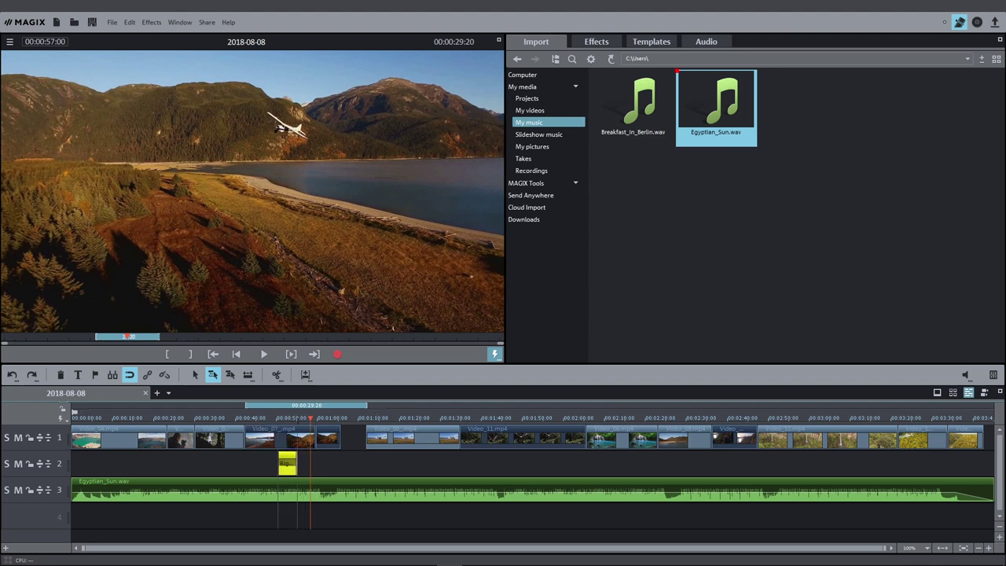
- Rejoin Video_07's audio onto its video track, then select the short clip
click(299, 440)
right_click(300, 440)
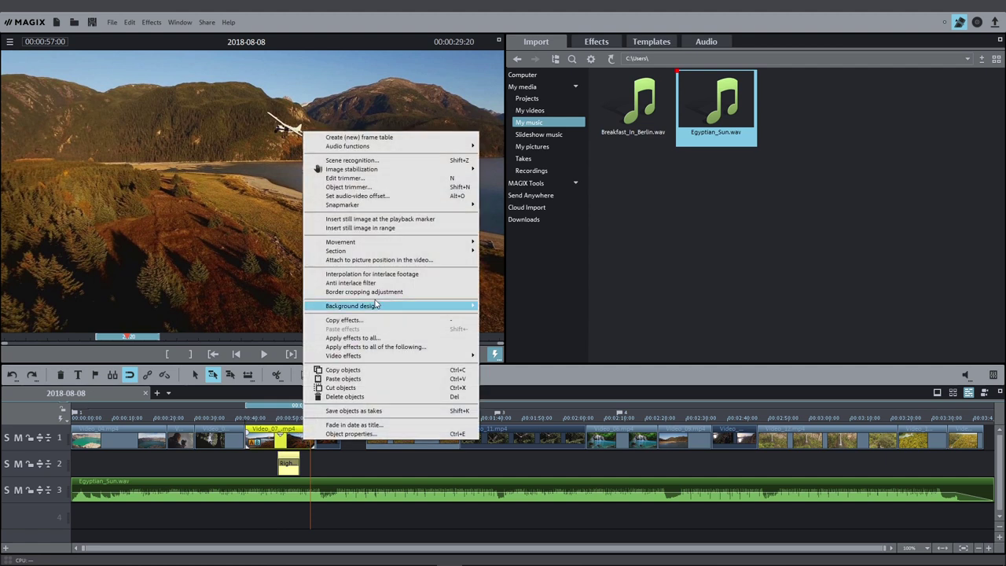
mouse_move(444, 146)
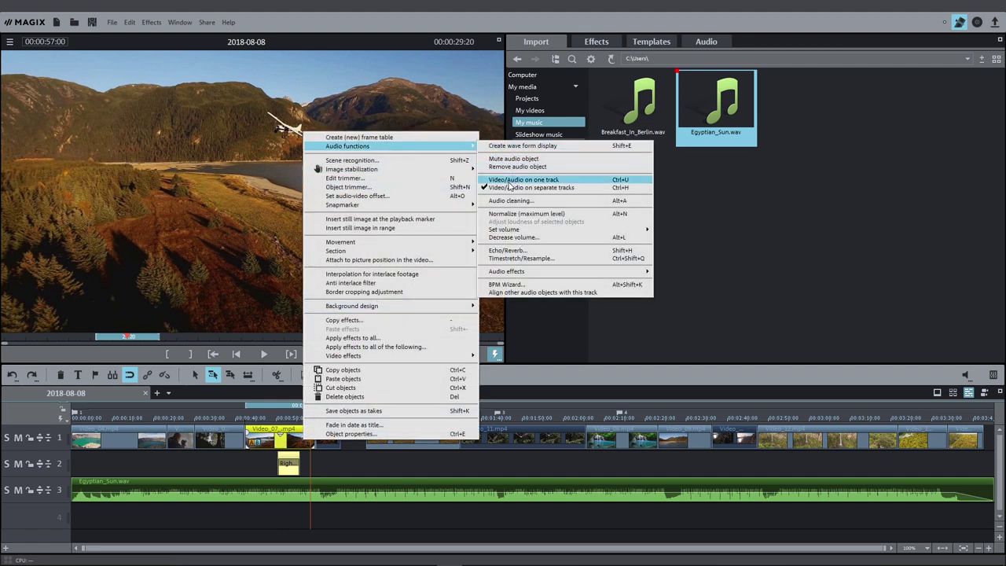
click(503, 179)
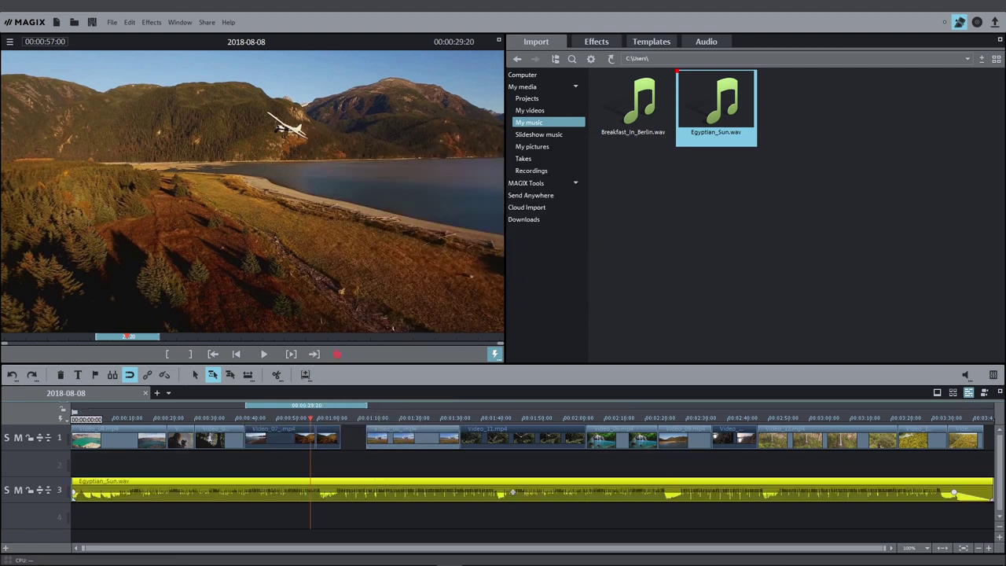
click(318, 438)
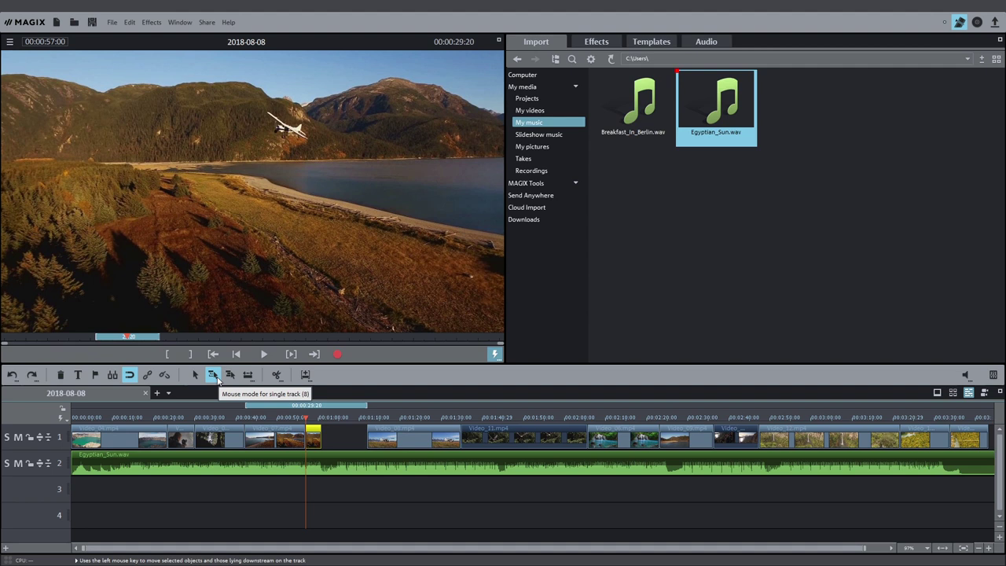
- Turn on single-track mouse mode and drag Video_08 left to close the gap after Video_07
click(214, 376)
drag(381, 432, 338, 435)
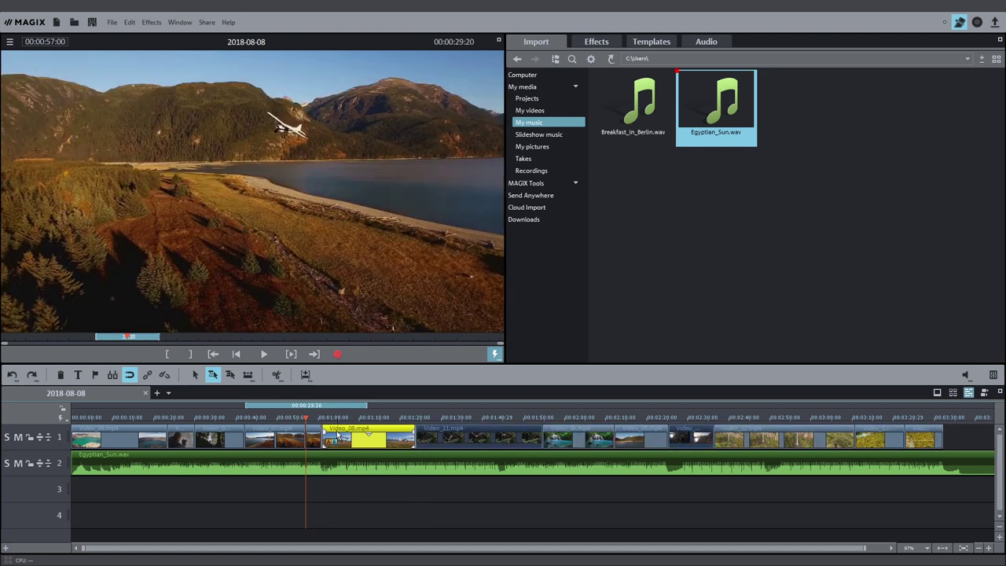
- Apply Brightness/Contrast to Video_07 with brightness 54 and contrast 71
click(594, 41)
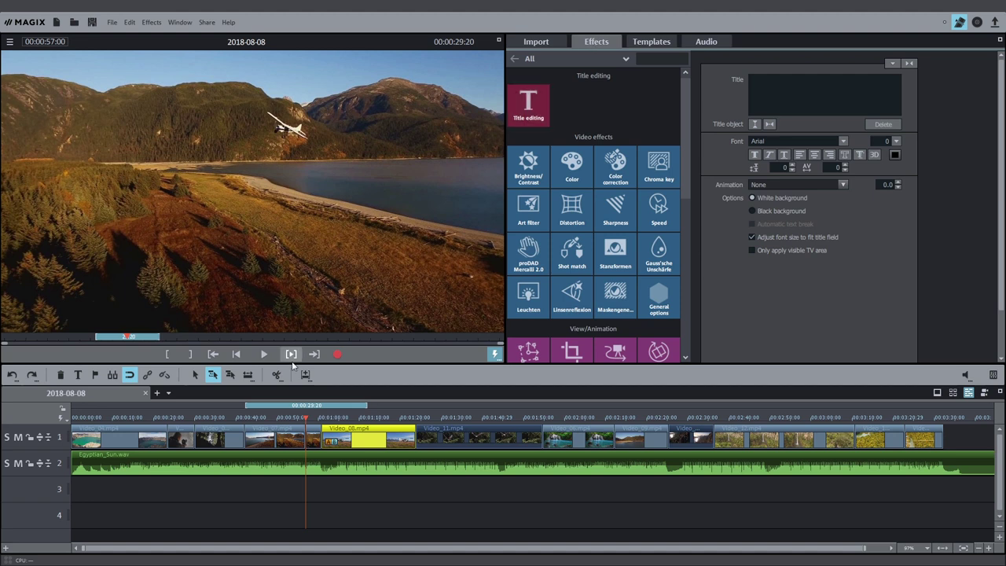
click(296, 417)
click(289, 439)
click(289, 438)
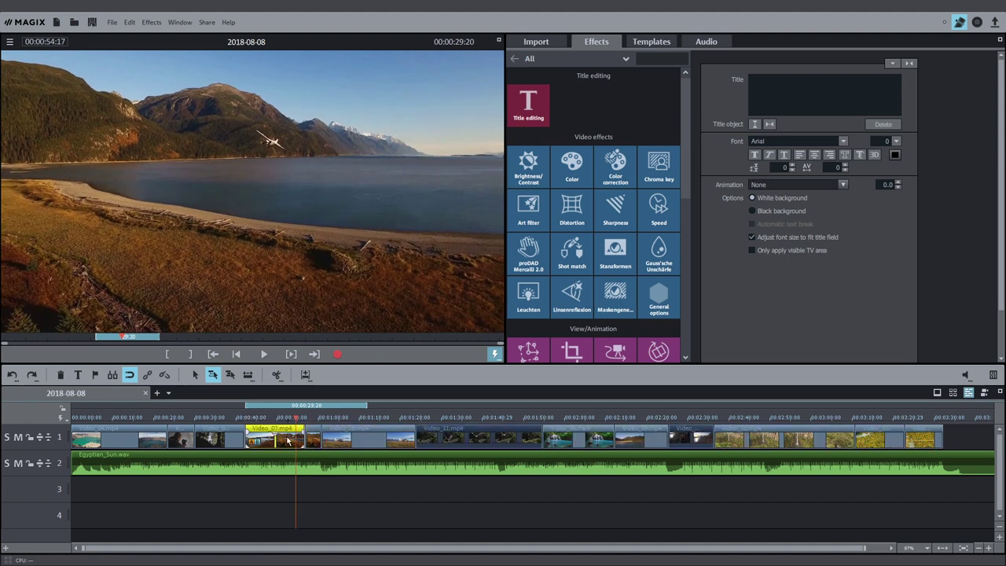
click(527, 167)
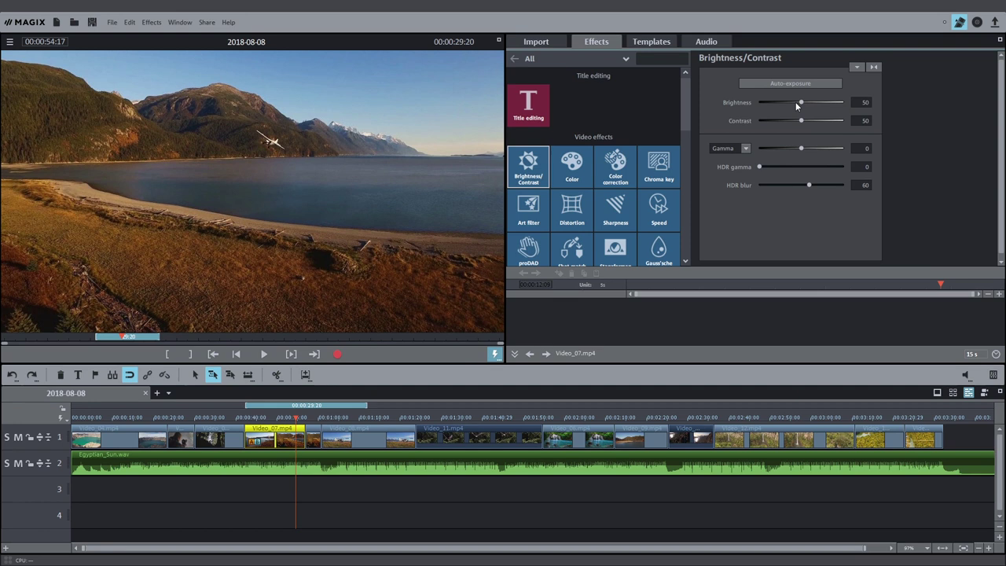
drag(795, 102, 818, 123)
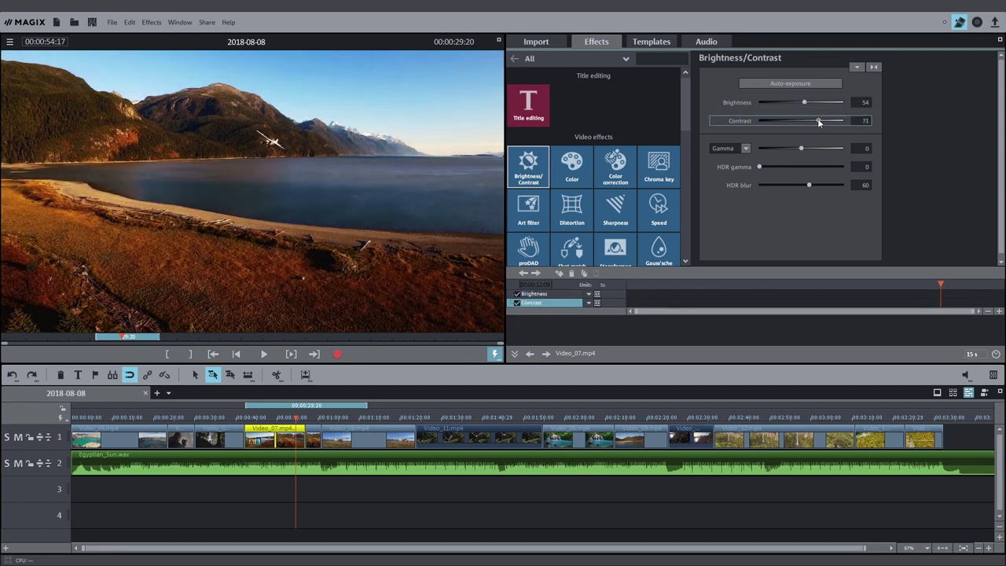
- Drop a Flexible Crossfade from Transitions Basic onto the cut into Video_11 and preview it
click(652, 42)
click(662, 45)
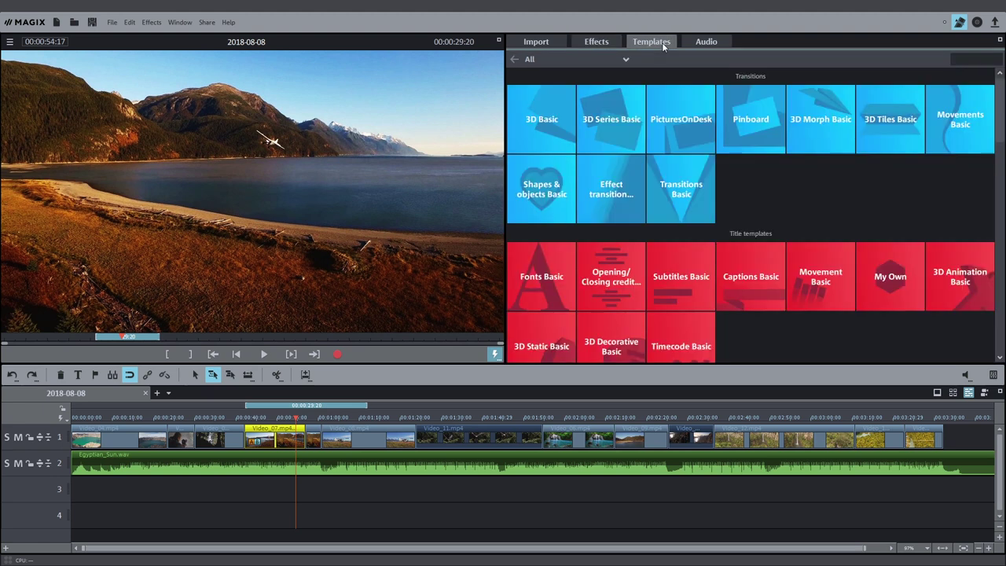
click(680, 182)
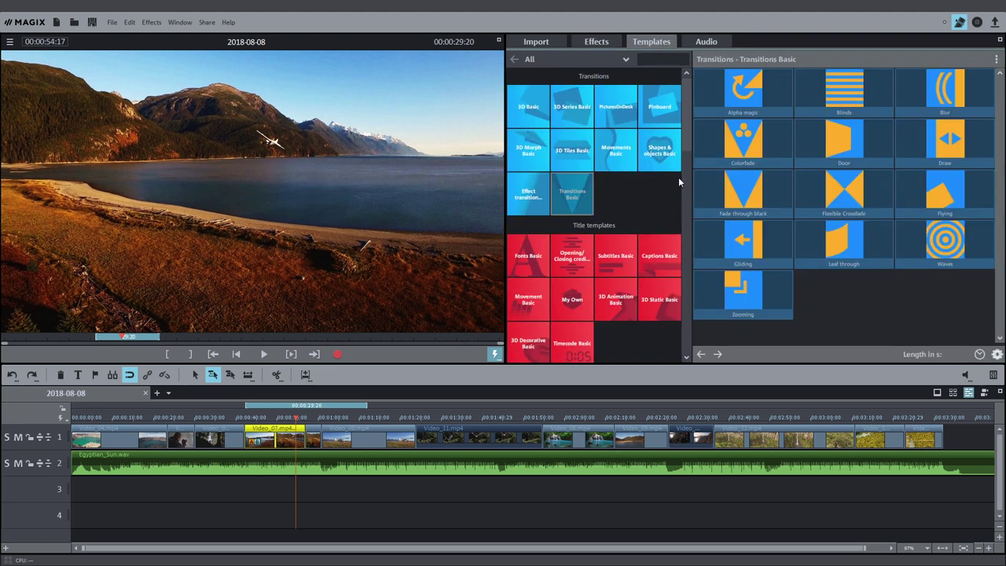
click(408, 420)
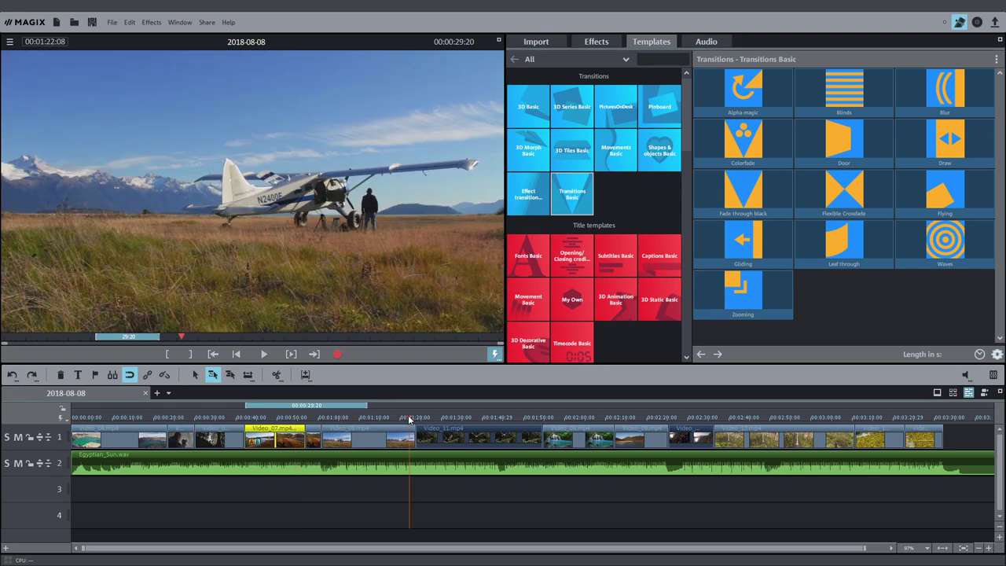
scroll(416, 424, up, 3)
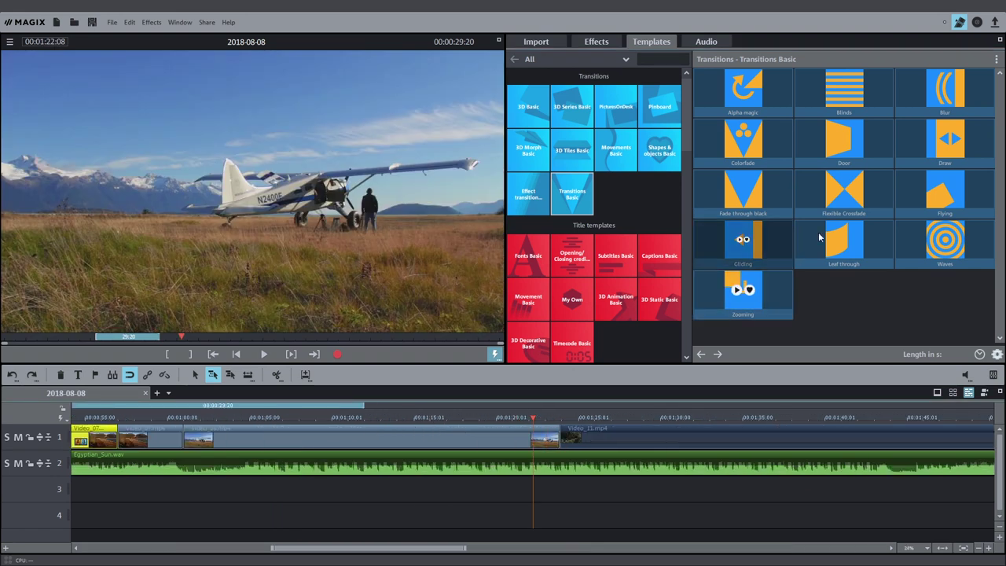
mouse_move(646, 351)
mouse_down()
mouse_move(668, 438)
mouse_move(557, 434)
mouse_up()
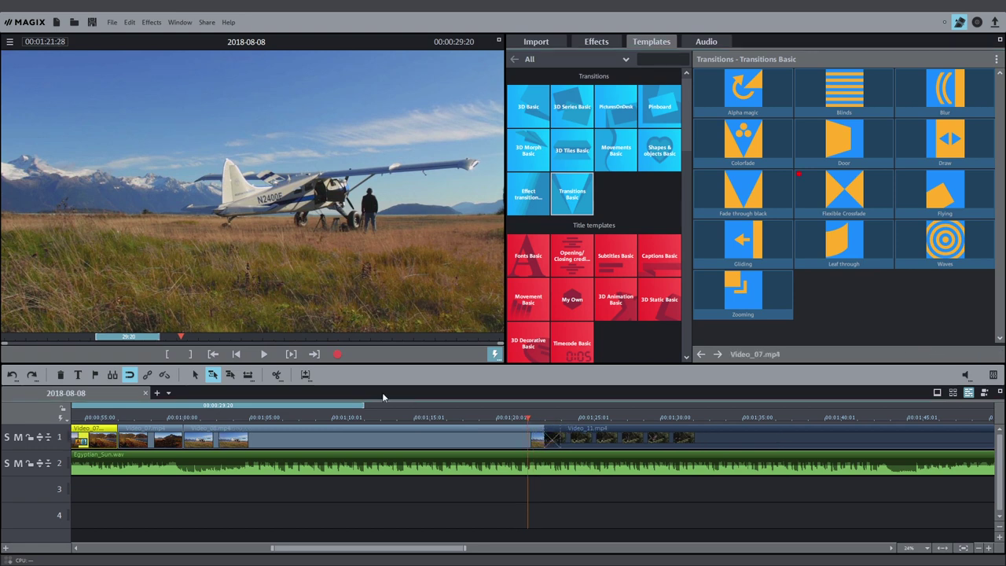
click(264, 355)
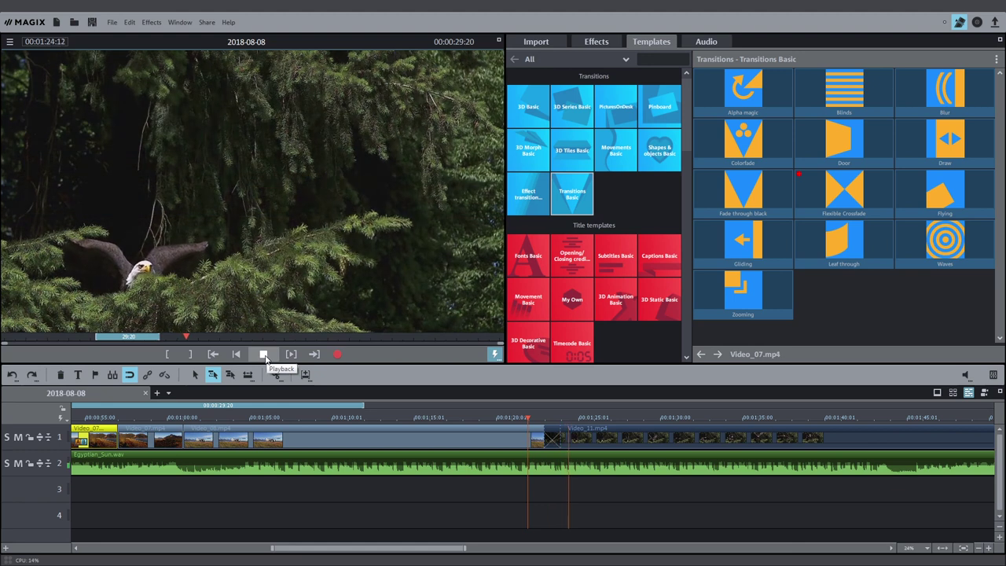
click(265, 356)
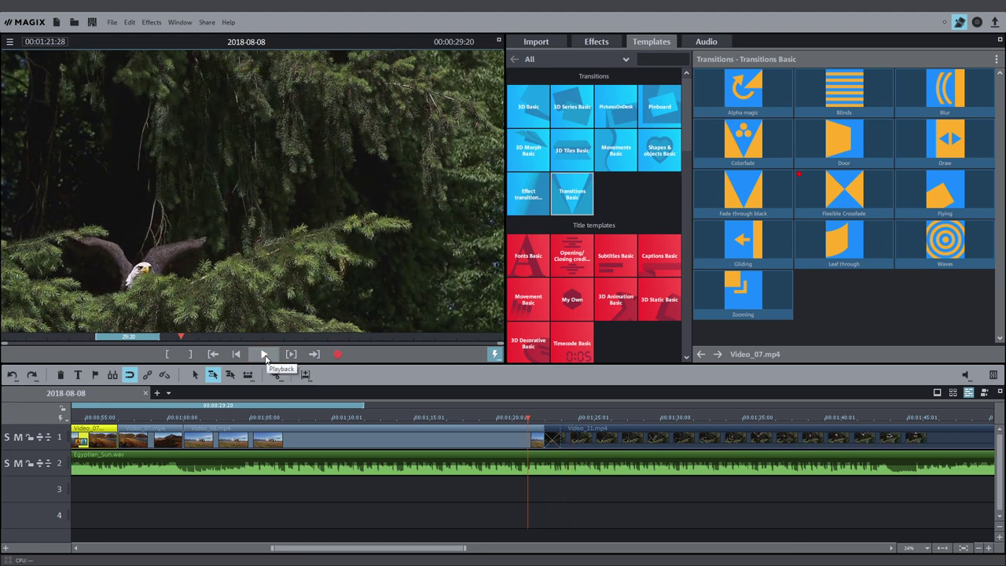
- Place the Subtitles Basic 'Aqueous left' template on track 3 at the playhead
click(617, 255)
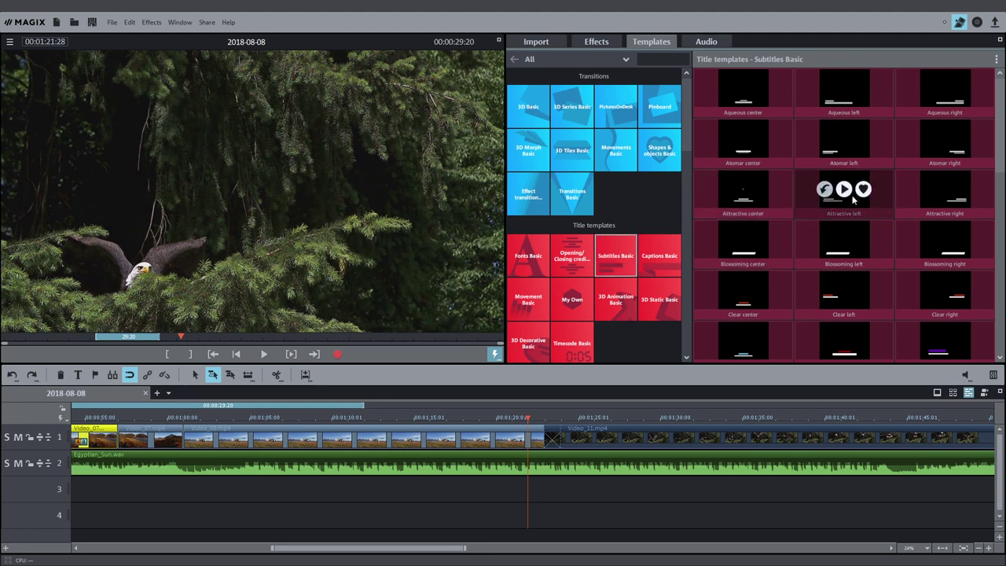
mouse_move(863, 90)
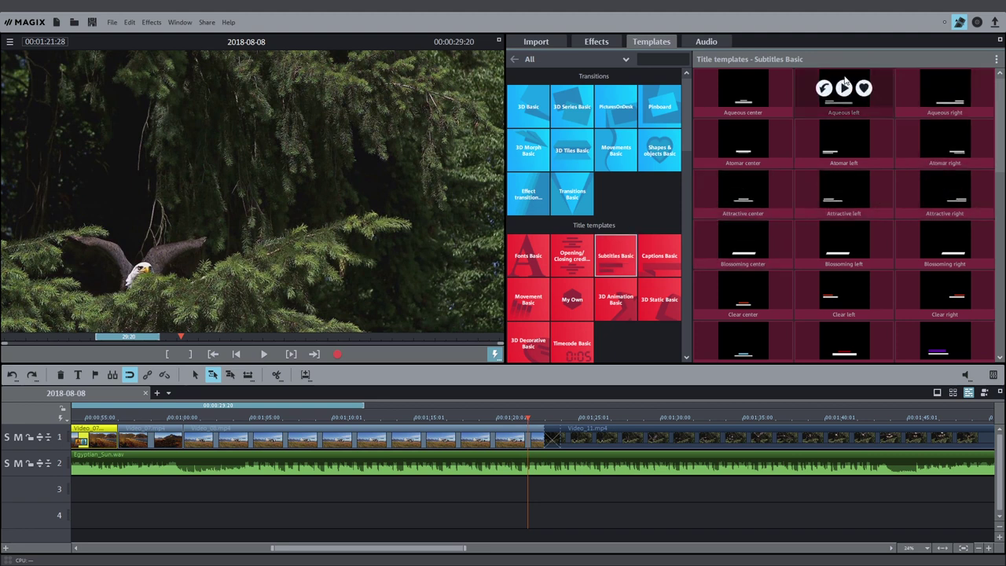
drag(845, 79, 519, 492)
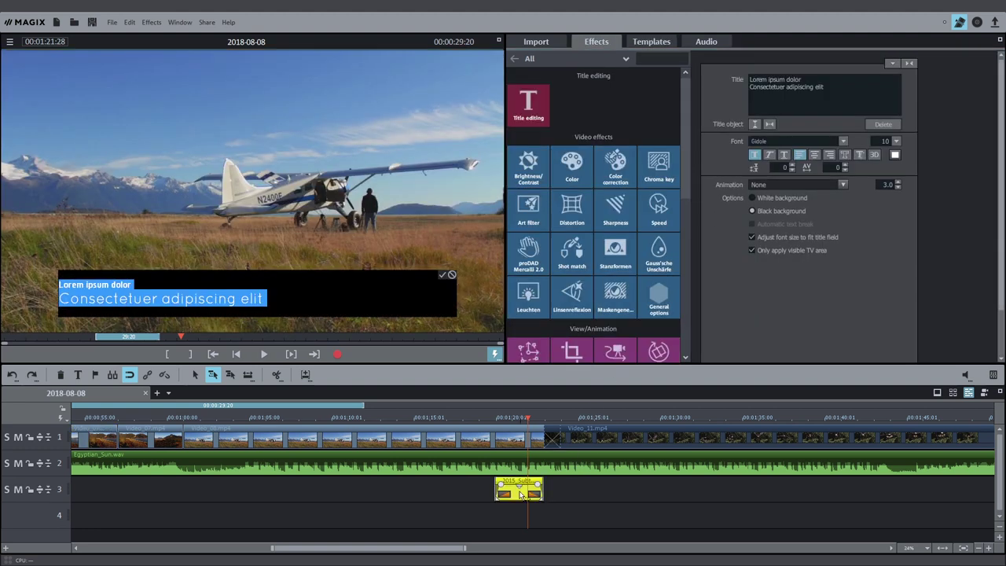
- Replace the placeholder title lines with 'My great' and 'Video Deluxe project'
click(150, 282)
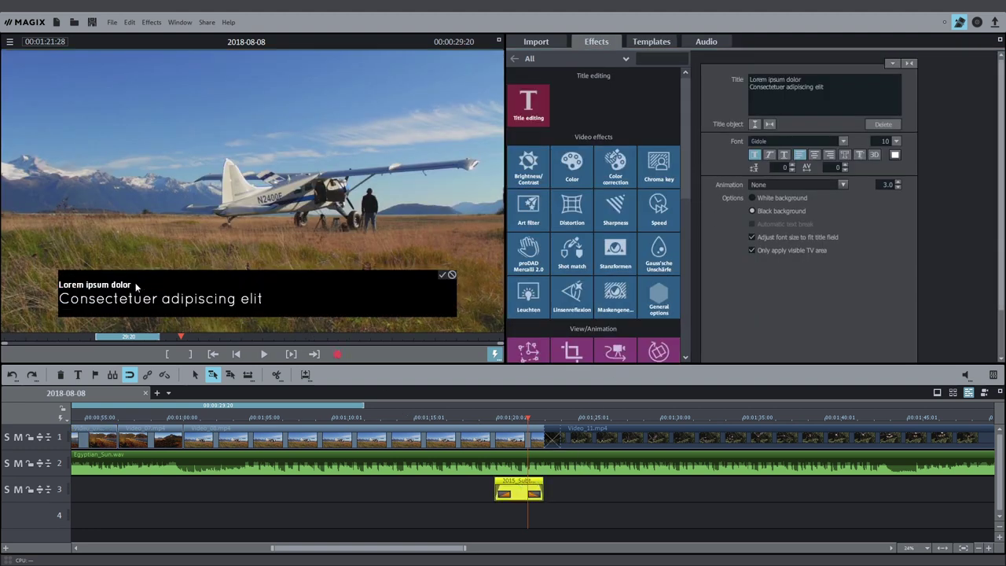
drag(137, 285, 59, 287)
key(BackSpace)
text(My great)
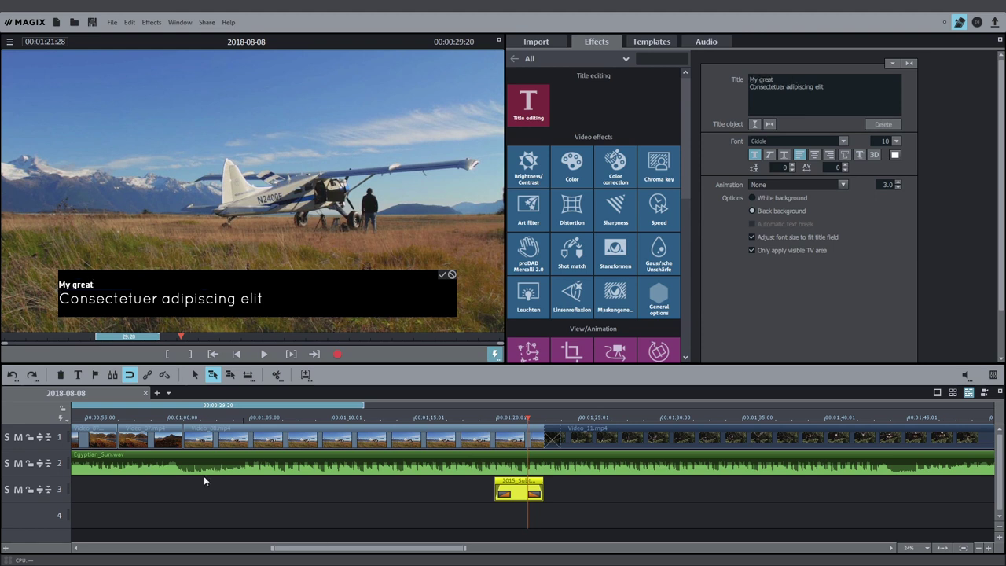
drag(263, 301, 49, 301)
text(Video)
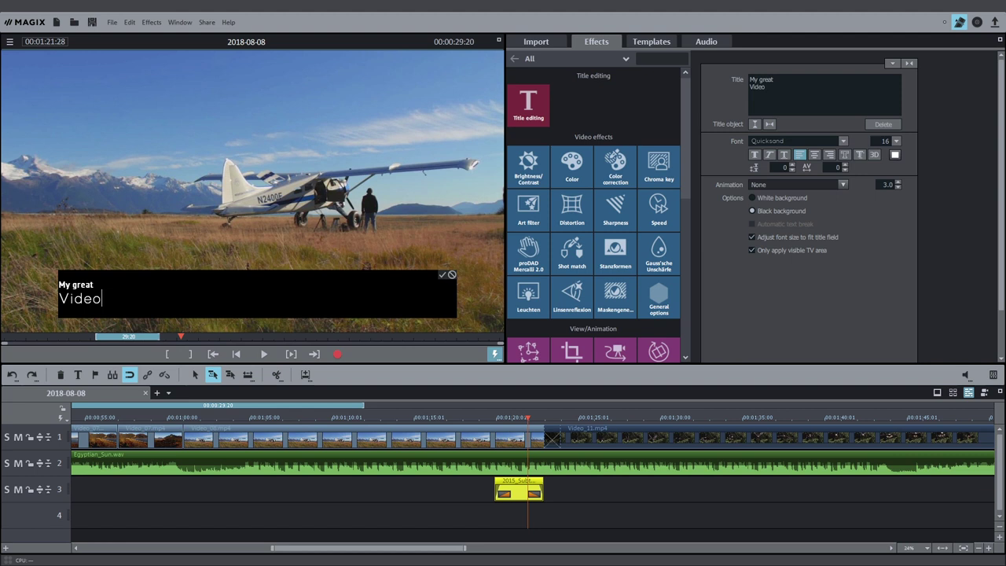
text( Deluxe project)
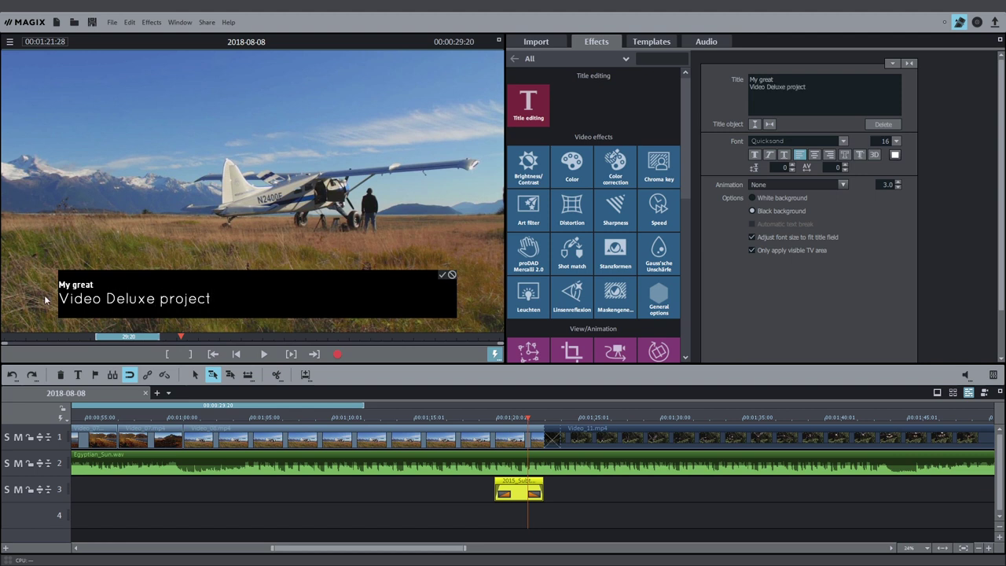
- Format the whole title in DIN-Black at size 16
key(ctrl+a)
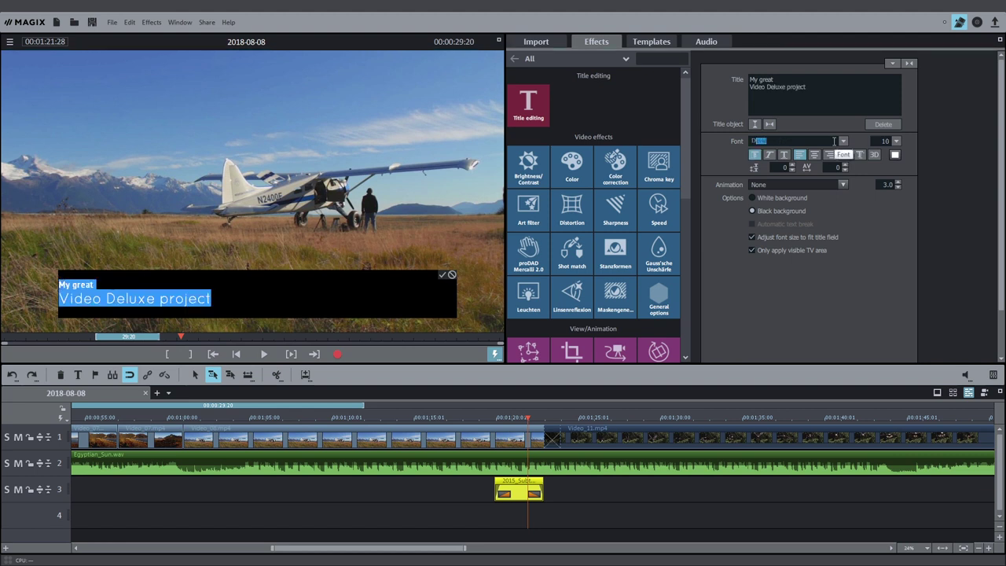
key(Return)
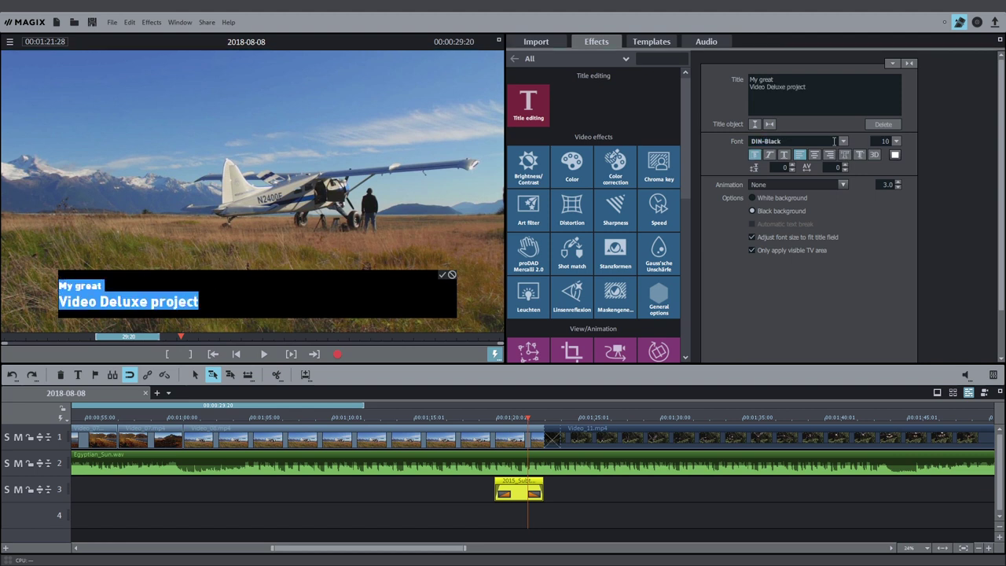
click(896, 142)
mouse_move(895, 234)
mouse_down()
mouse_move(896, 188)
mouse_move(896, 230)
mouse_up()
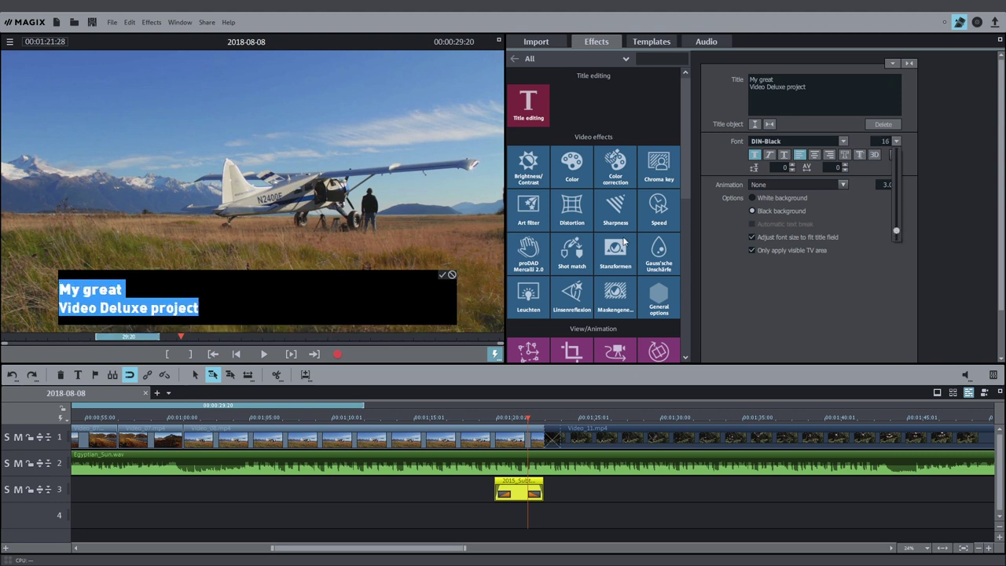
click(441, 275)
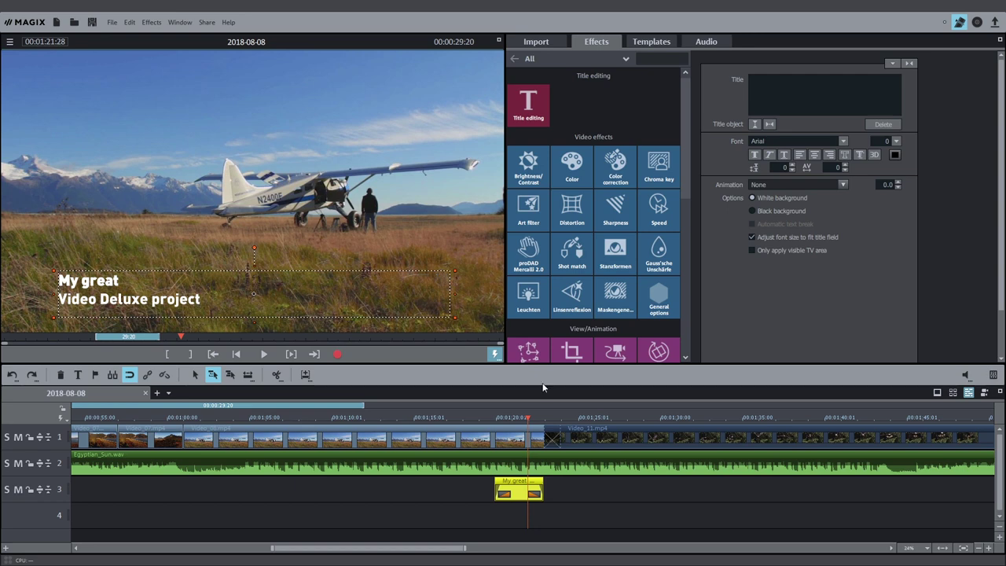
- Shorten the title clip on track 3, then play the passage from just before it to check
click(539, 492)
mouse_move(541, 492)
mouse_down()
mouse_move(681, 492)
mouse_move(534, 492)
mouse_up()
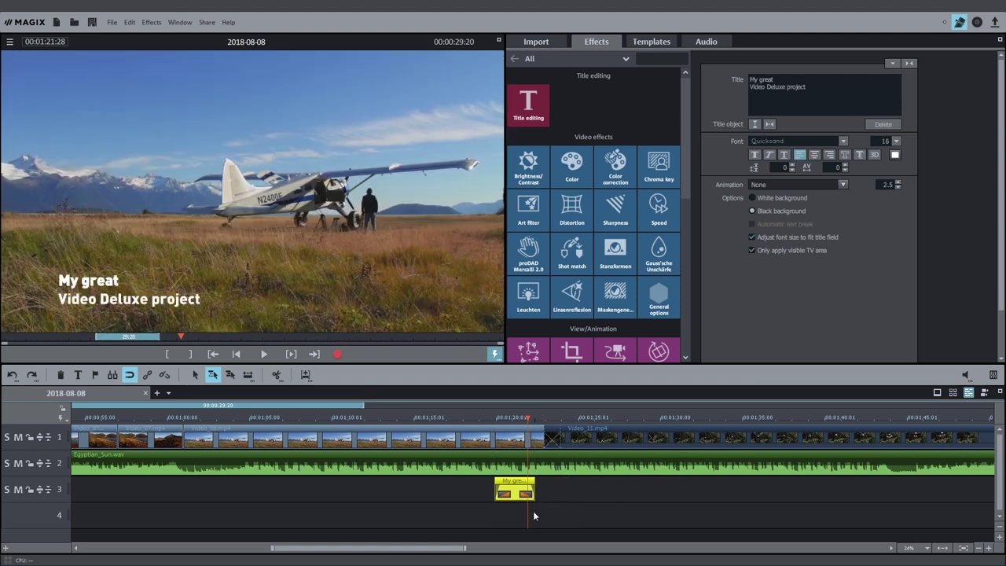
click(489, 421)
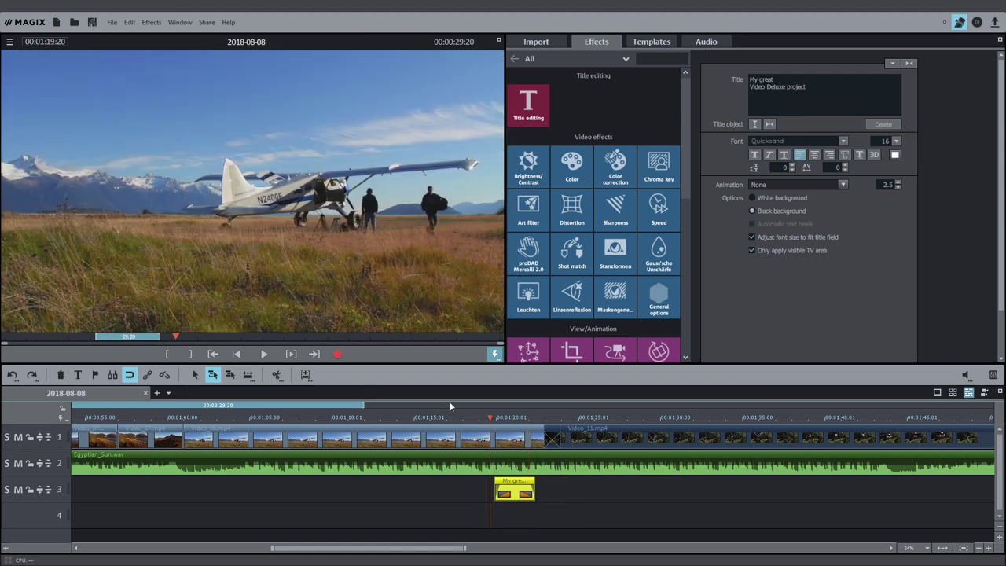
click(264, 354)
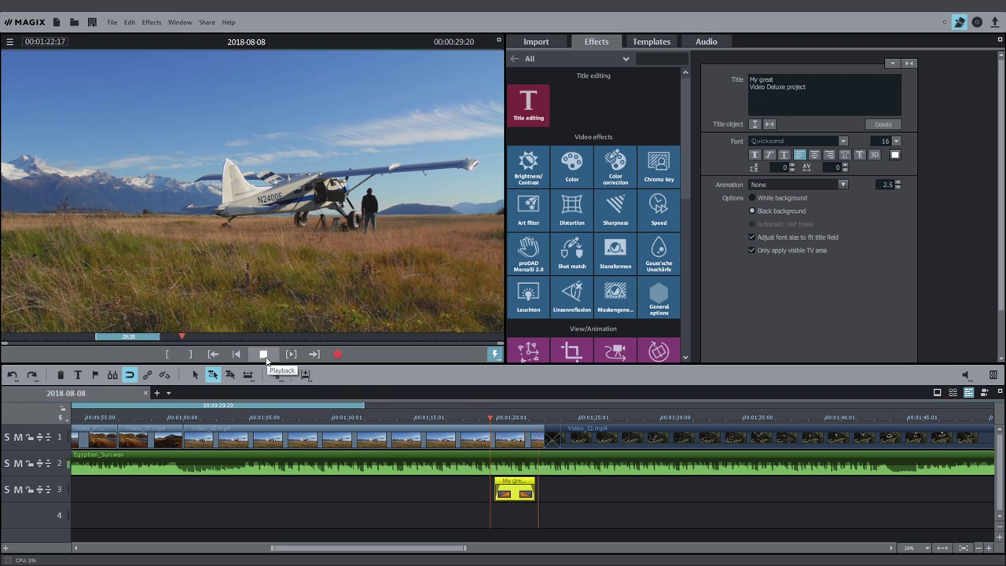
click(264, 354)
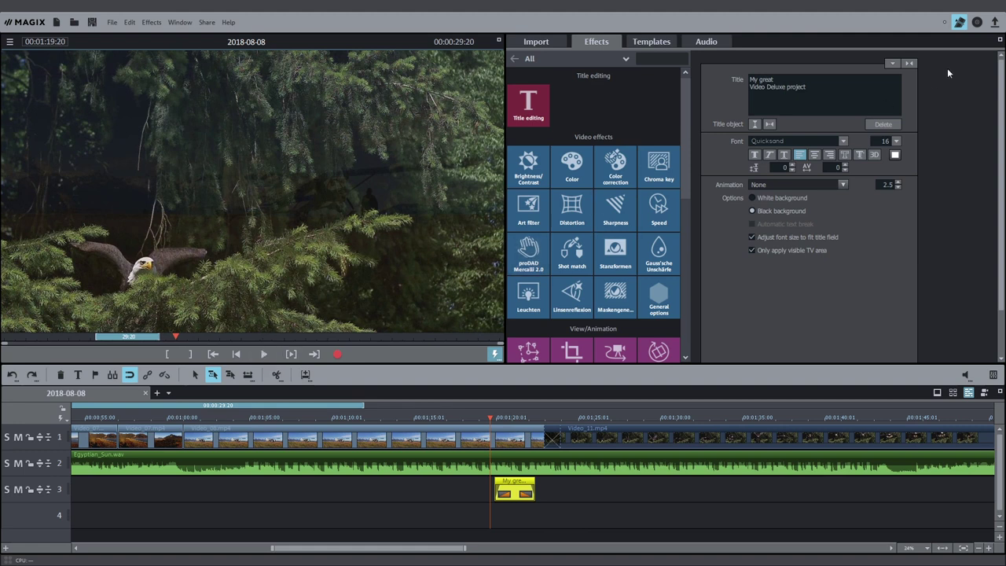
click(993, 26)
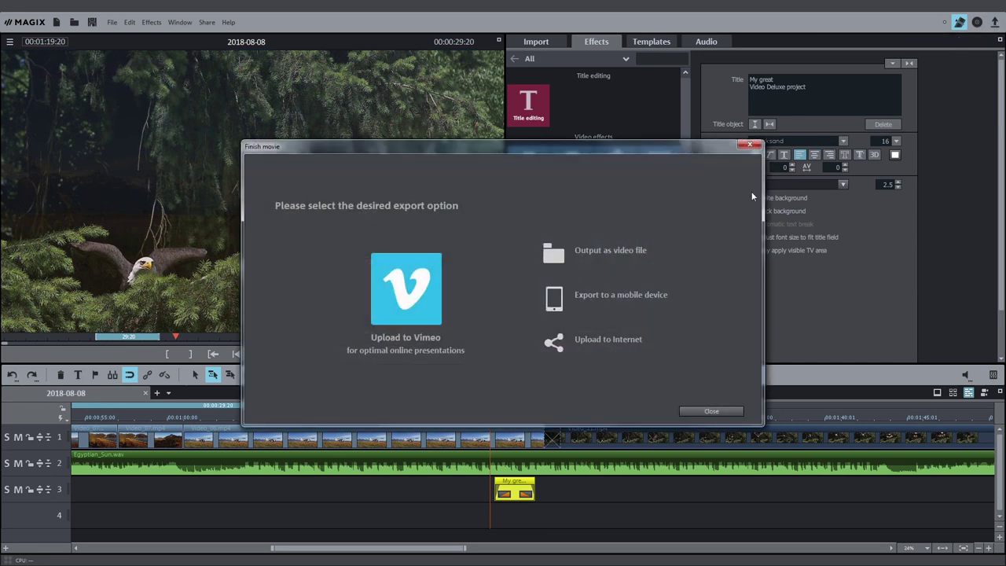
click(638, 255)
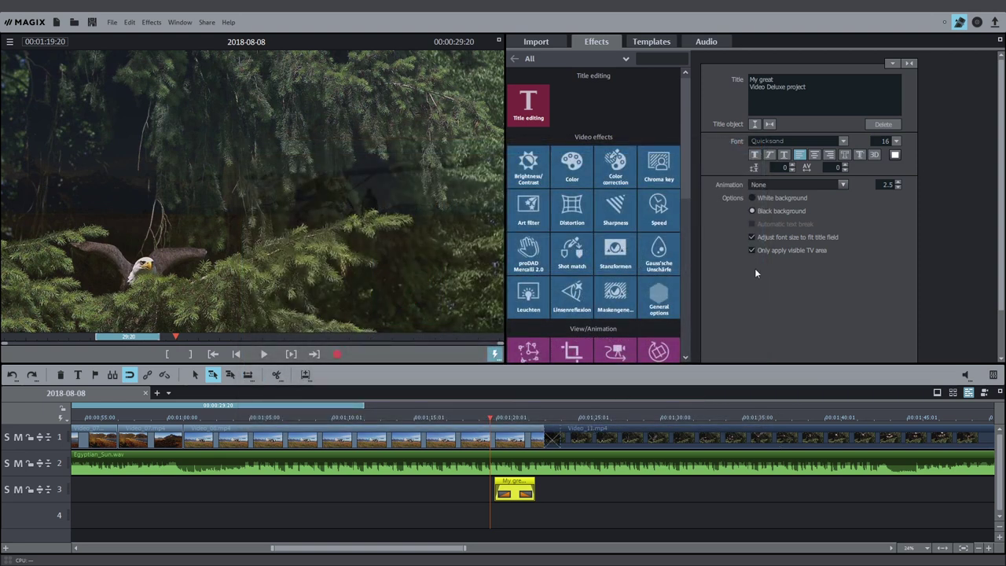
- Set up the disc with automatic chapter markers and the Animated HD Travel & Holidays 'Travelling' menu template
click(977, 22)
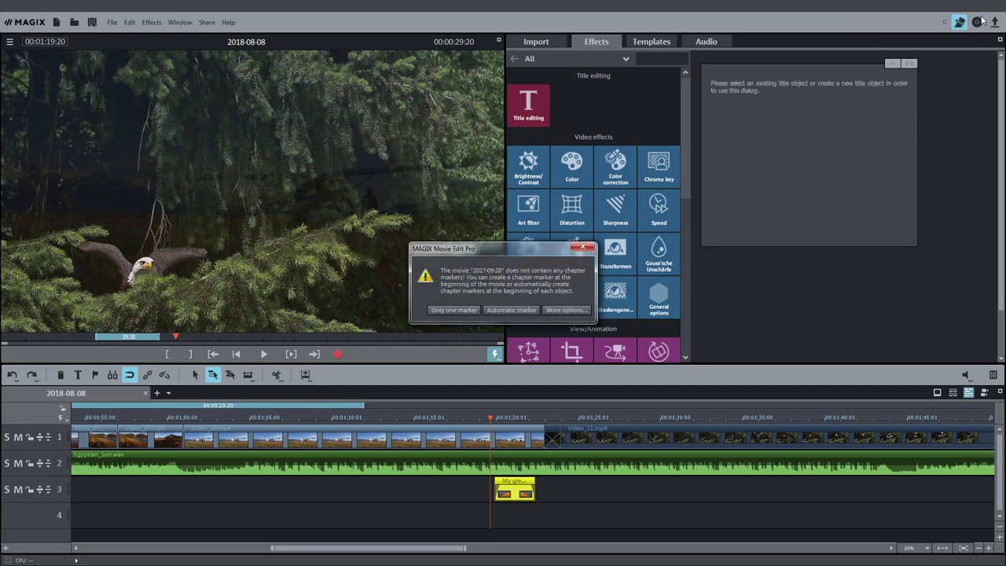
click(516, 310)
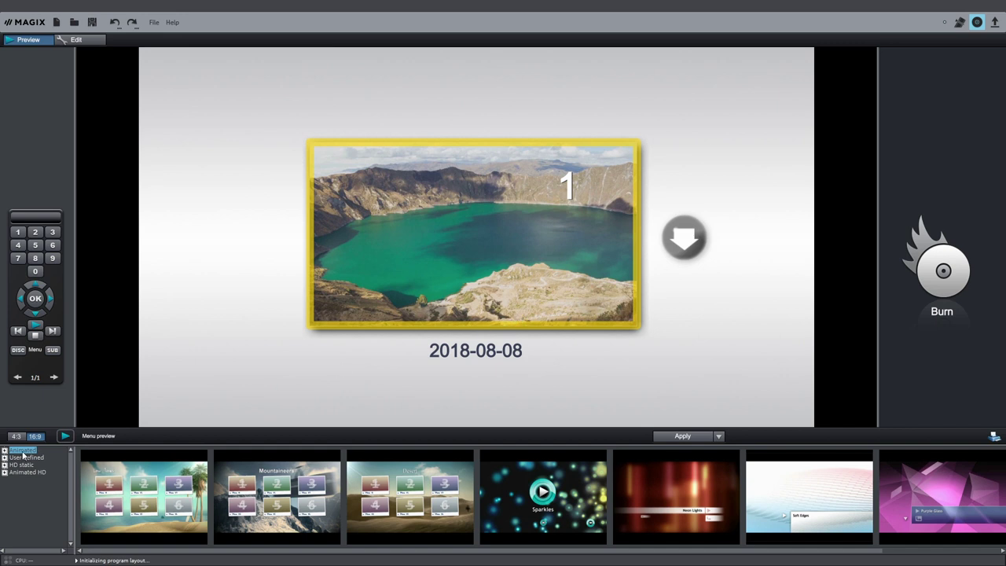
click(5, 472)
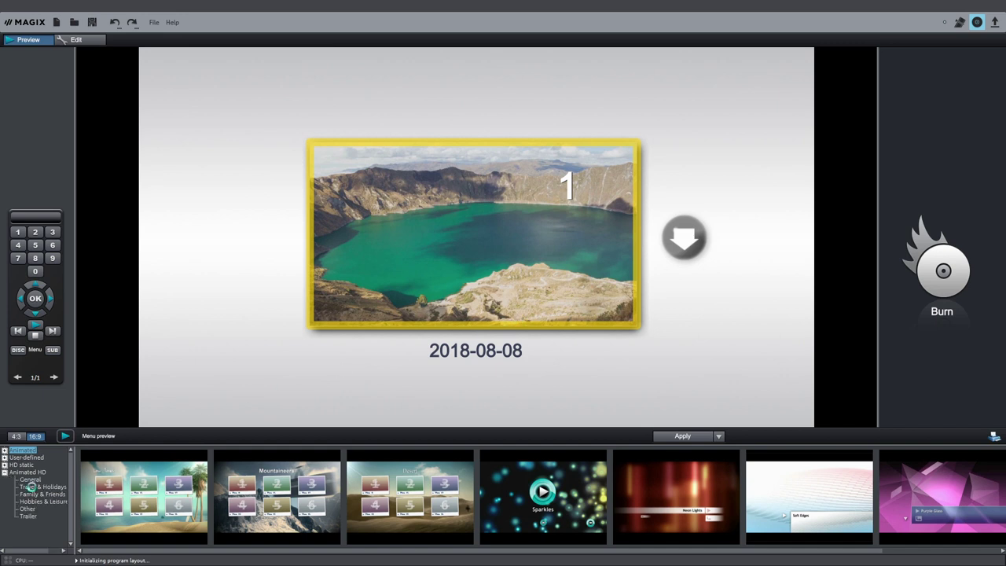
click(35, 486)
click(122, 476)
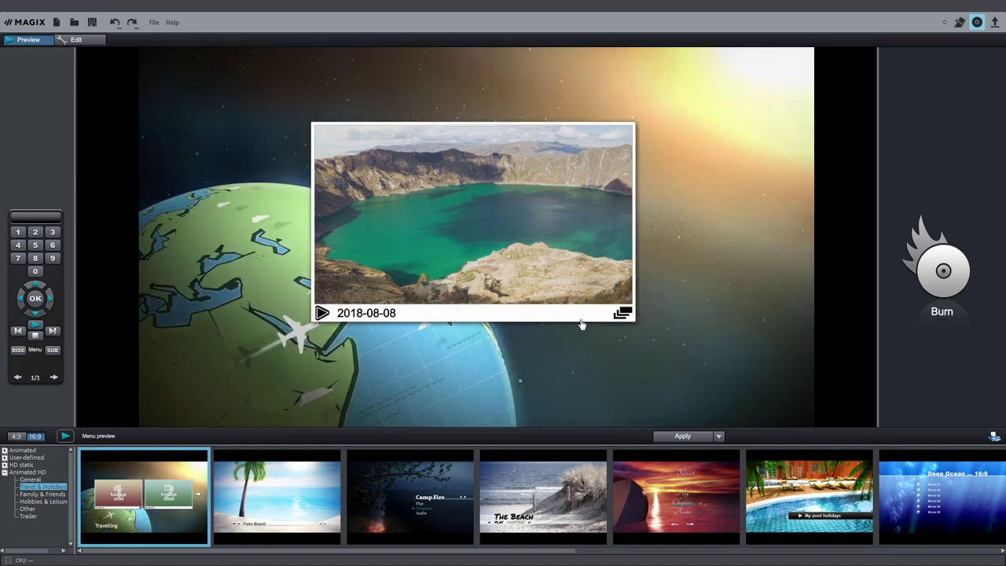
click(940, 292)
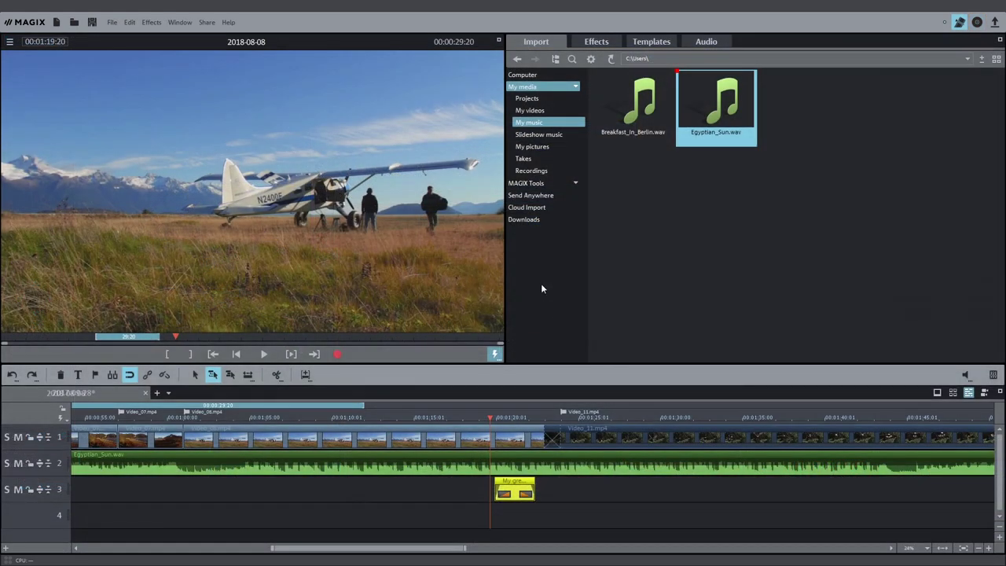
- Open the Help menu to see the available help options
click(229, 23)
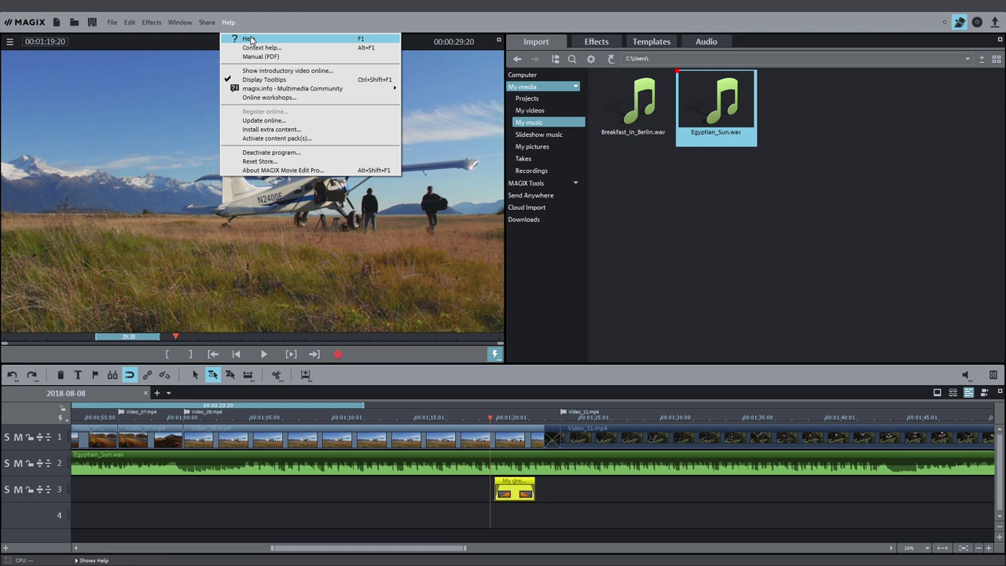
click(251, 38)
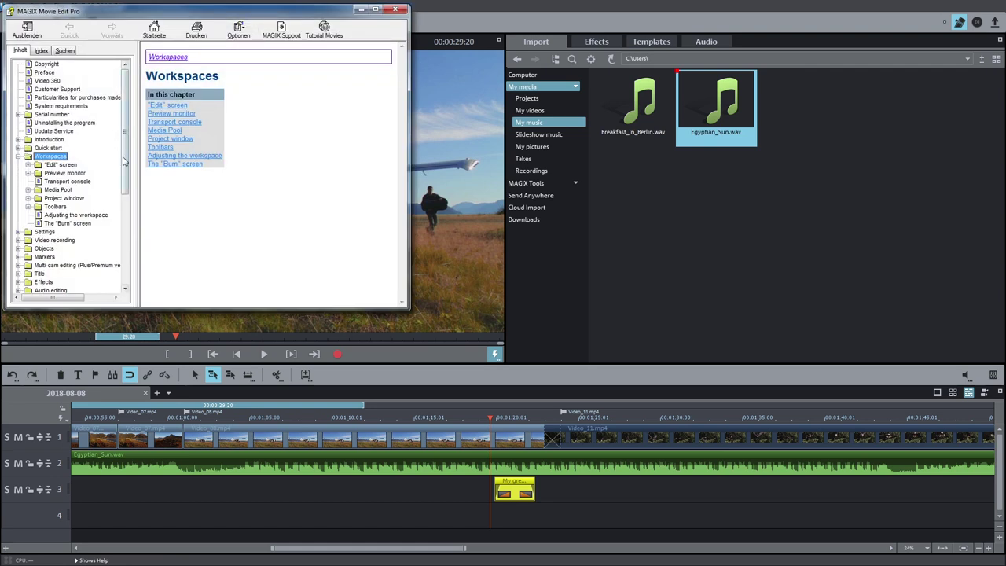
mouse_move(122, 161)
mouse_down()
mouse_move(122, 255)
mouse_move(121, 165)
mouse_up()
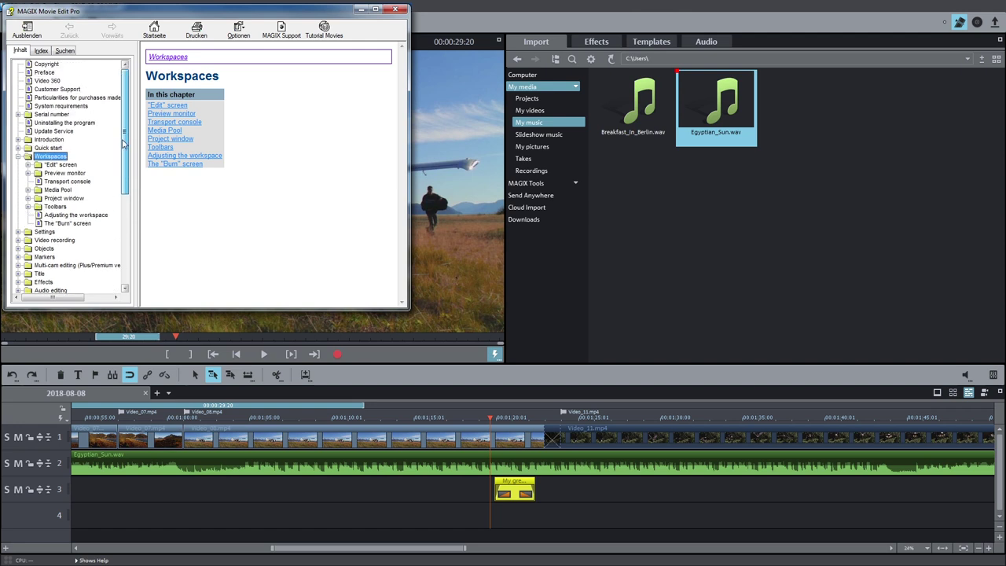
click(28, 165)
click(57, 172)
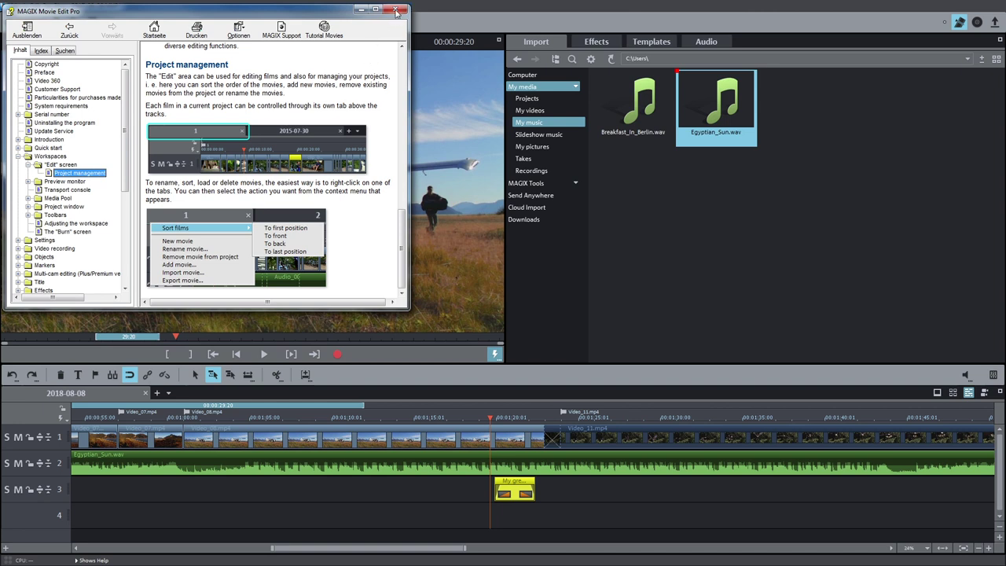
click(396, 10)
key(F1)
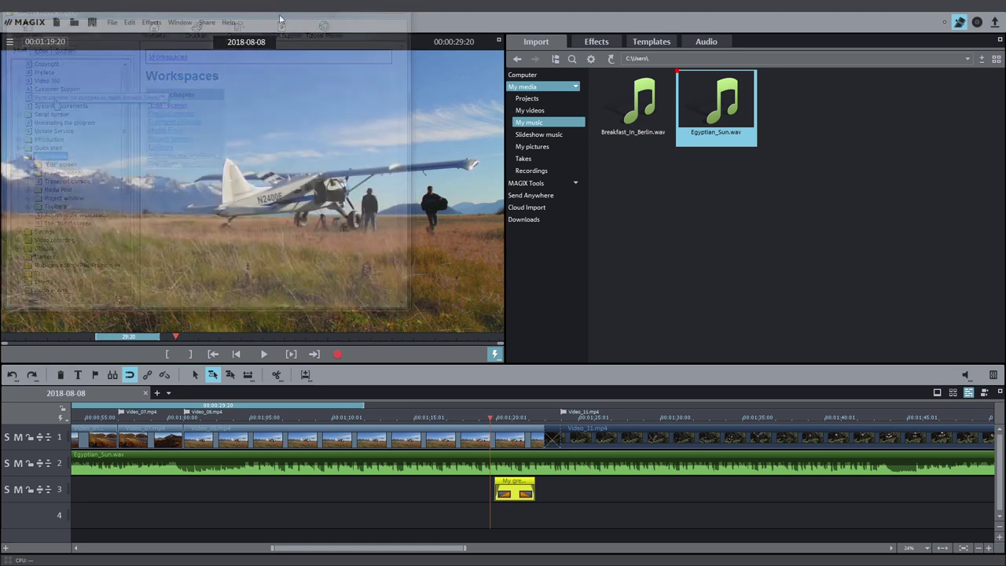
click(227, 22)
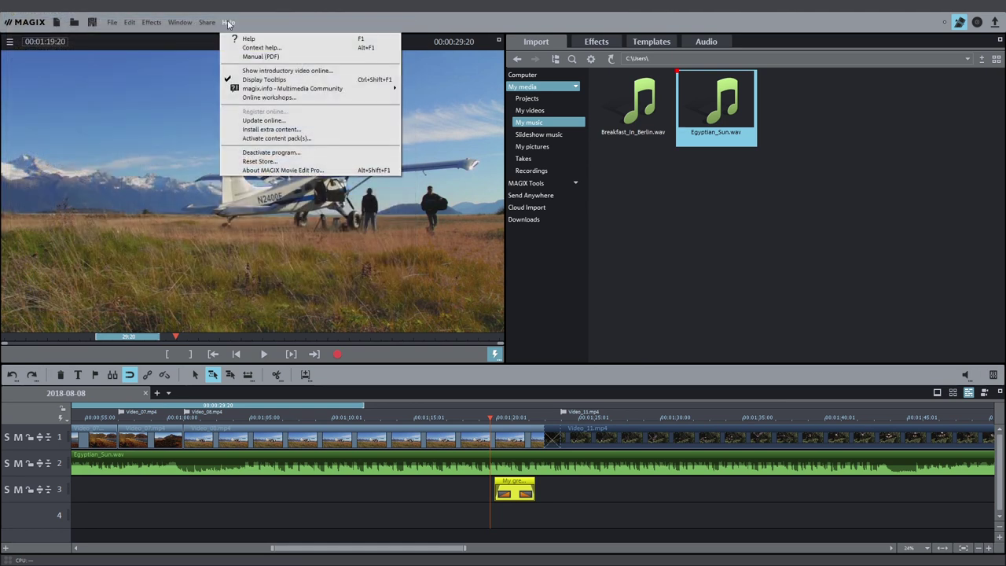
- Use Context help on the Computer entry in the Import panel to show the Media Pool help topic
click(287, 52)
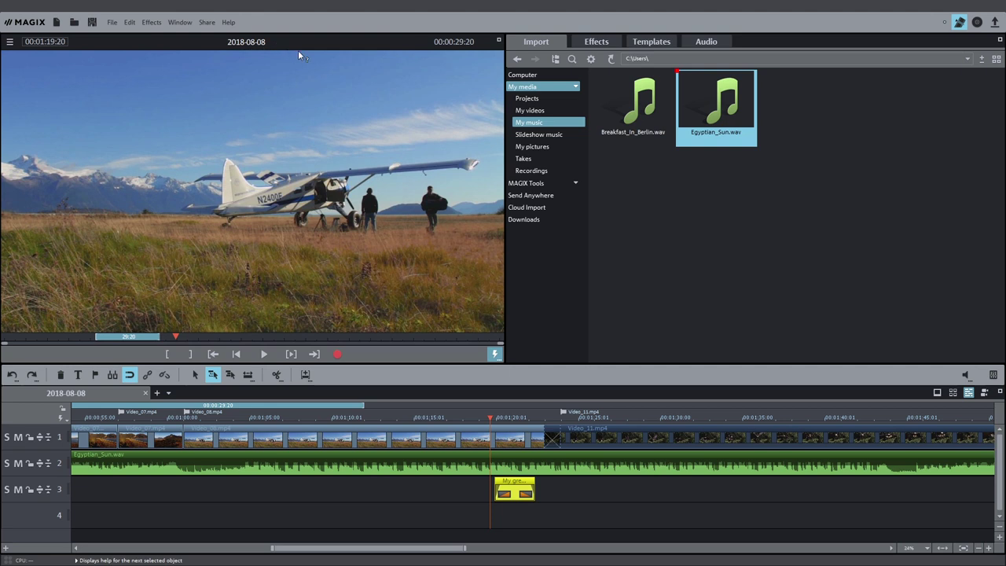
click(546, 80)
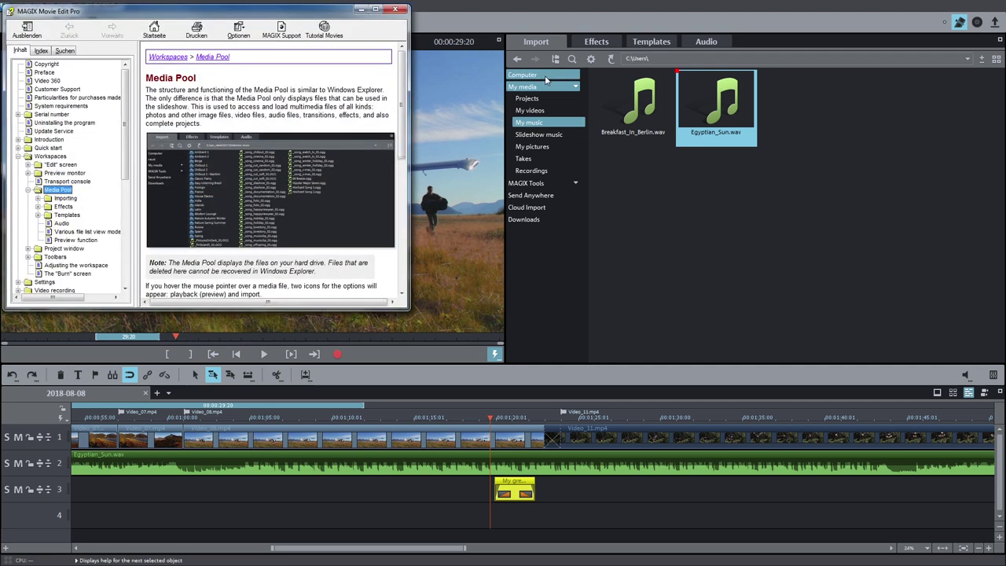